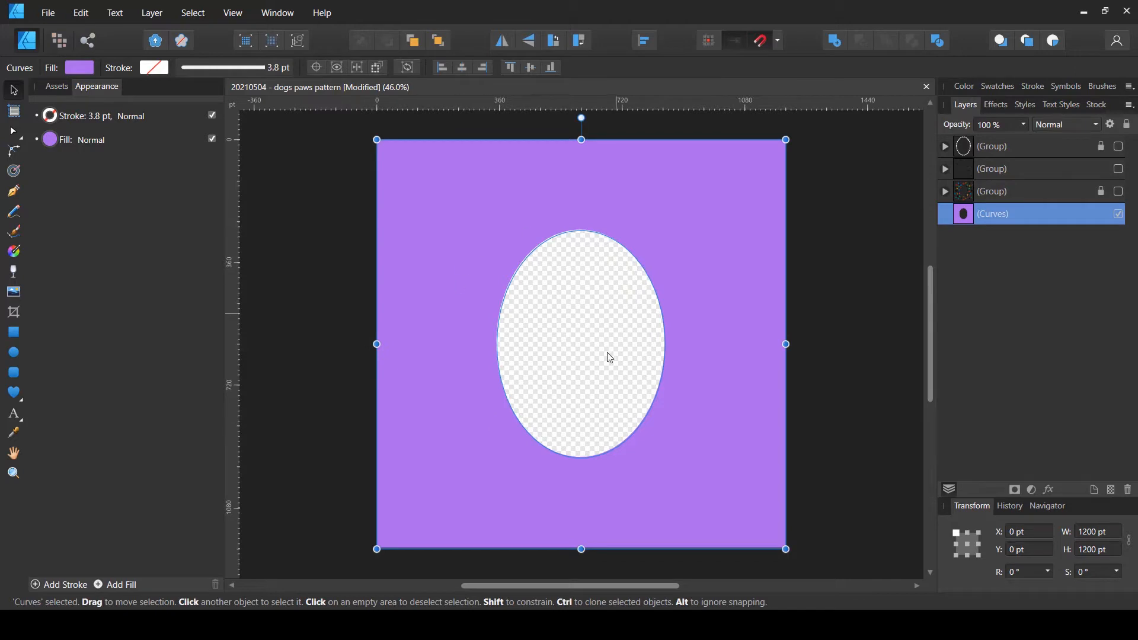
# - Show the hidden paw-print, Woof text and bone-frame groups over the purple background and deselect the artwork
pyautogui.click(1119, 191)
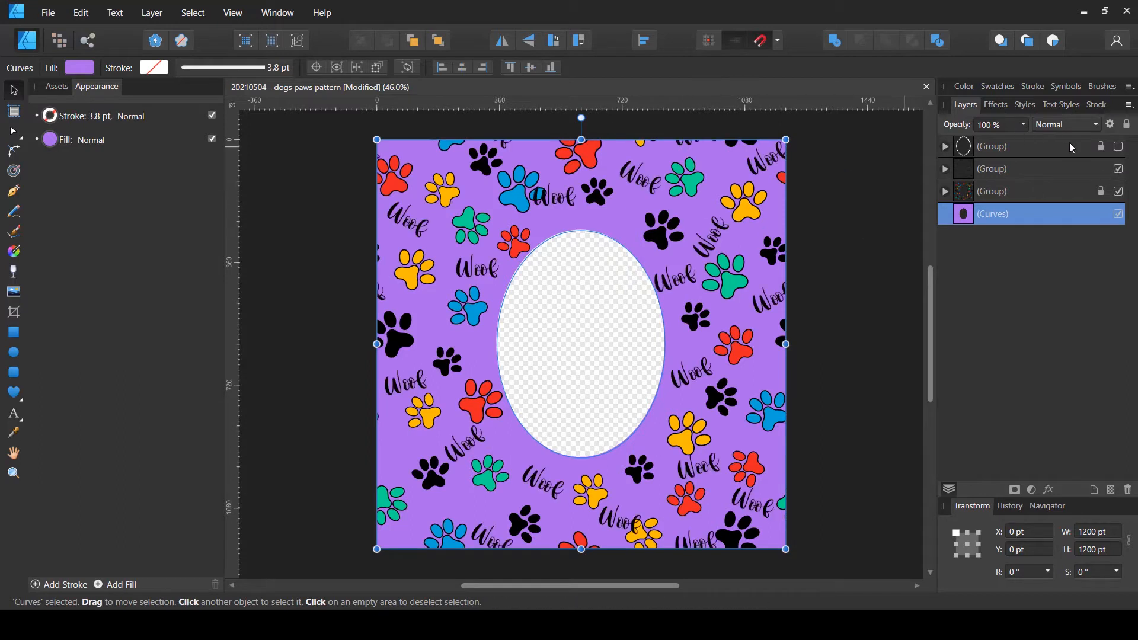
pyautogui.click(1120, 148)
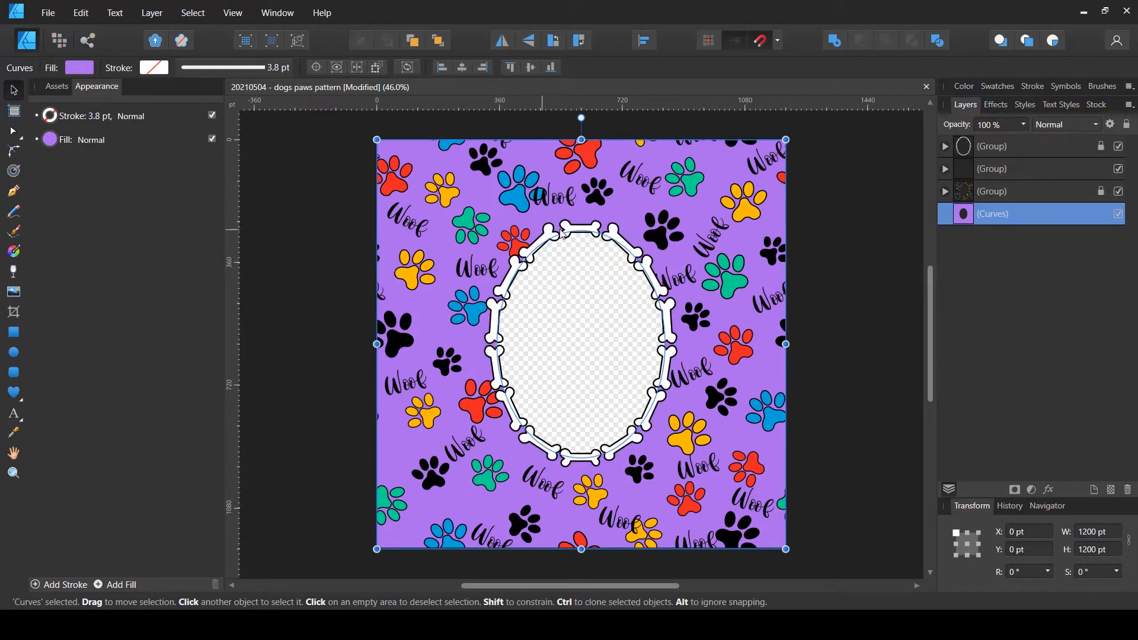
pyautogui.click(324, 271)
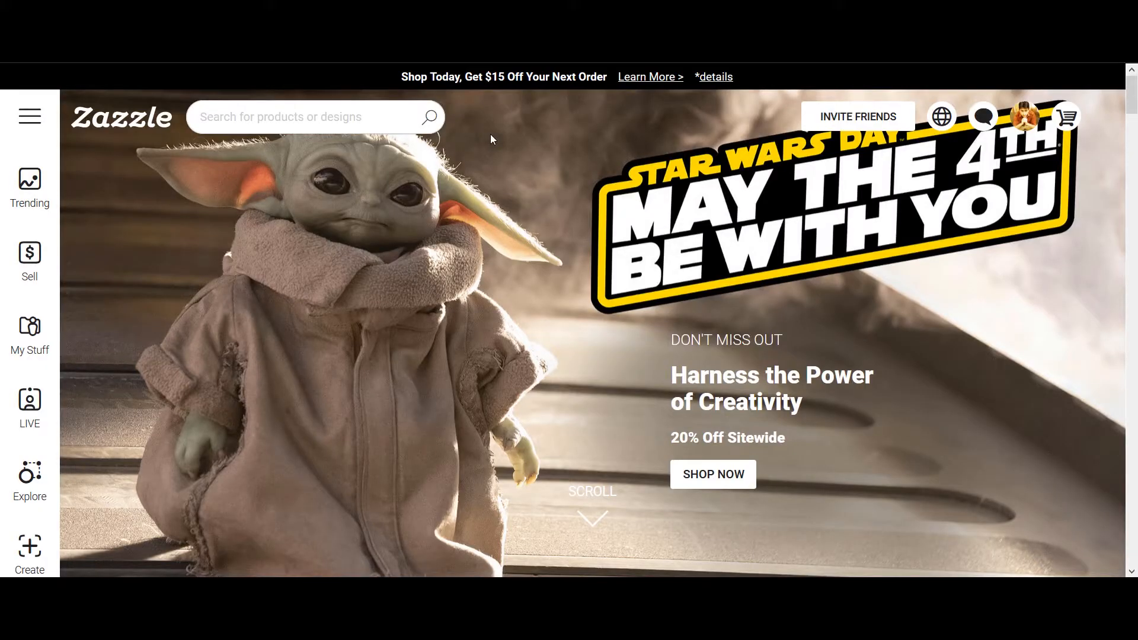
# - On the Zazzle website, open the create-your-own Fabric products and choose Combed Cotton (56" width)
pyautogui.click(31, 119)
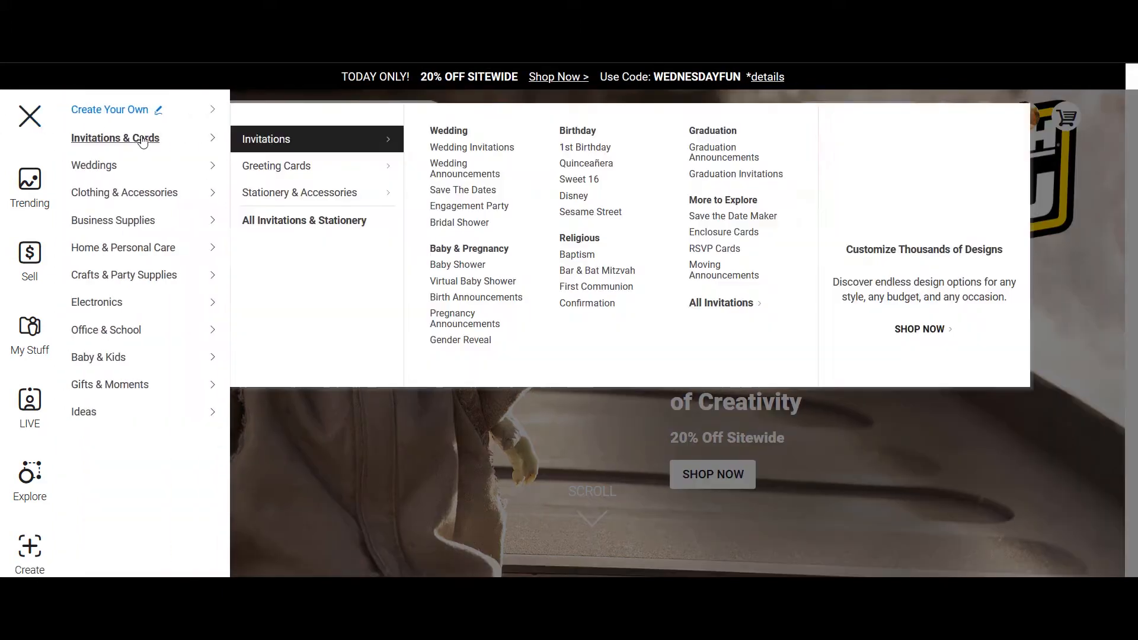
pyautogui.moveTo(175, 109)
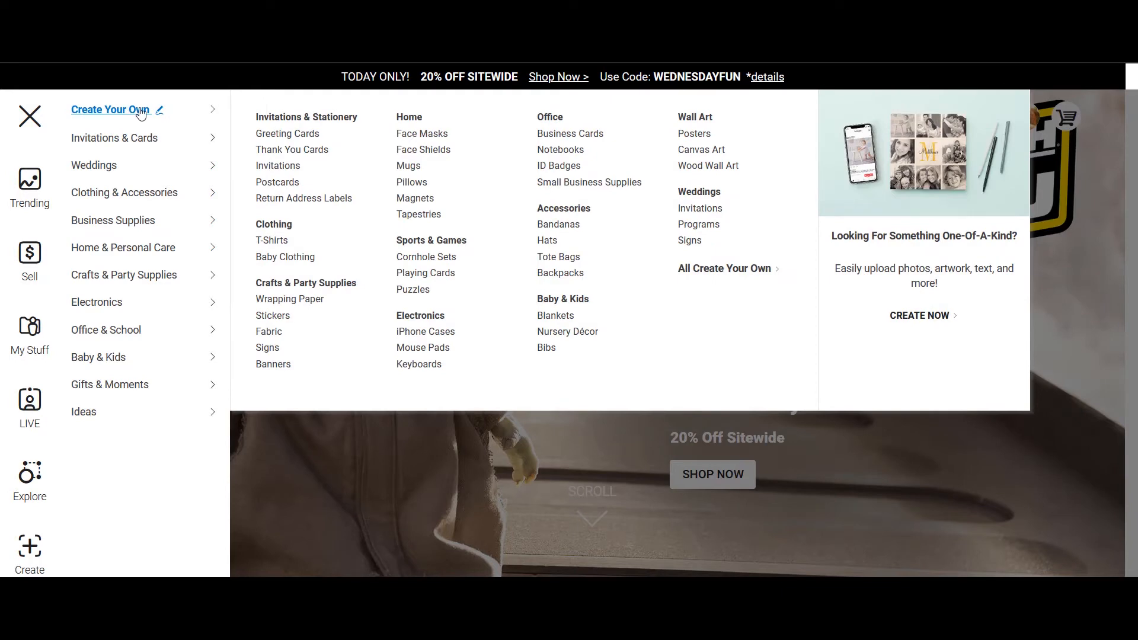
pyautogui.click(269, 332)
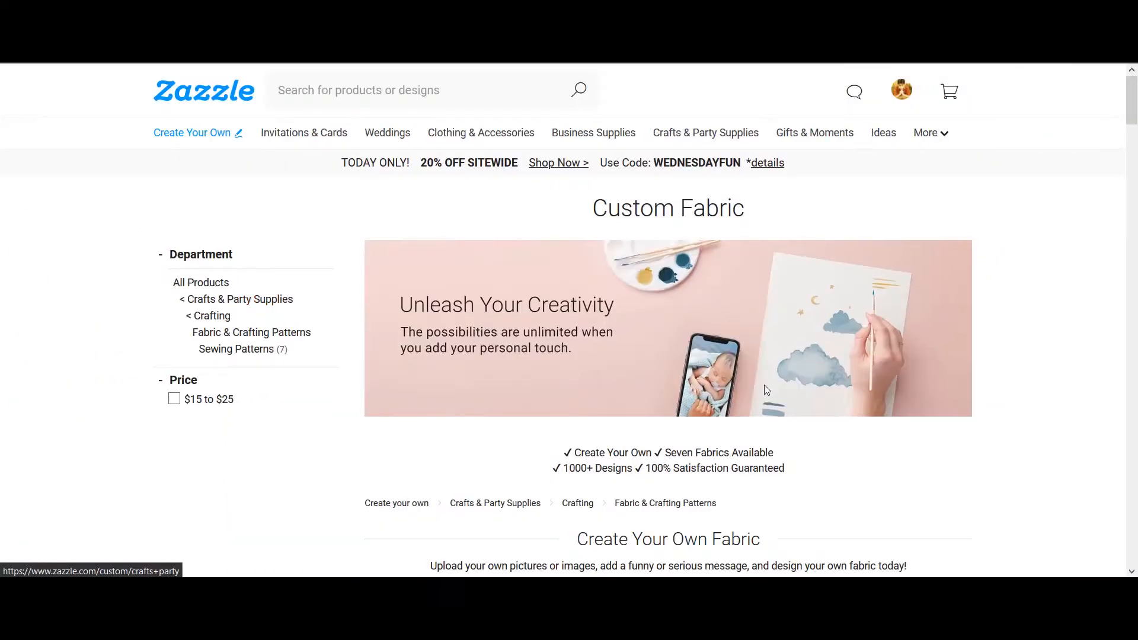
pyautogui.scroll(-5, 711, 373)
pyautogui.scroll(-5, 555, 256)
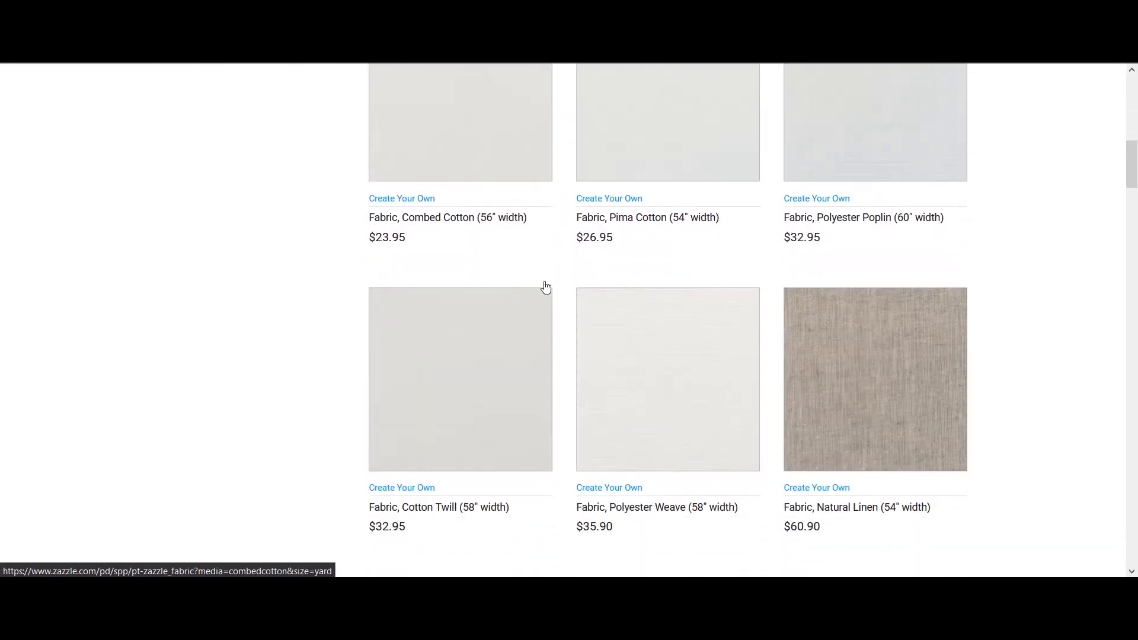
pyautogui.scroll(3, 544, 287)
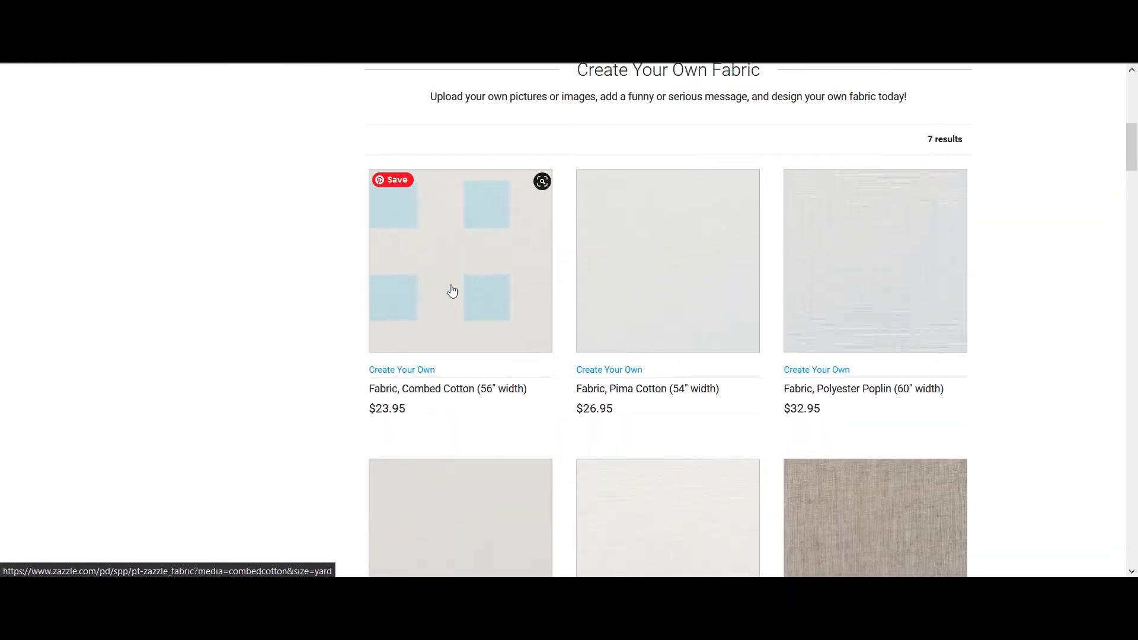
pyautogui.click(452, 291)
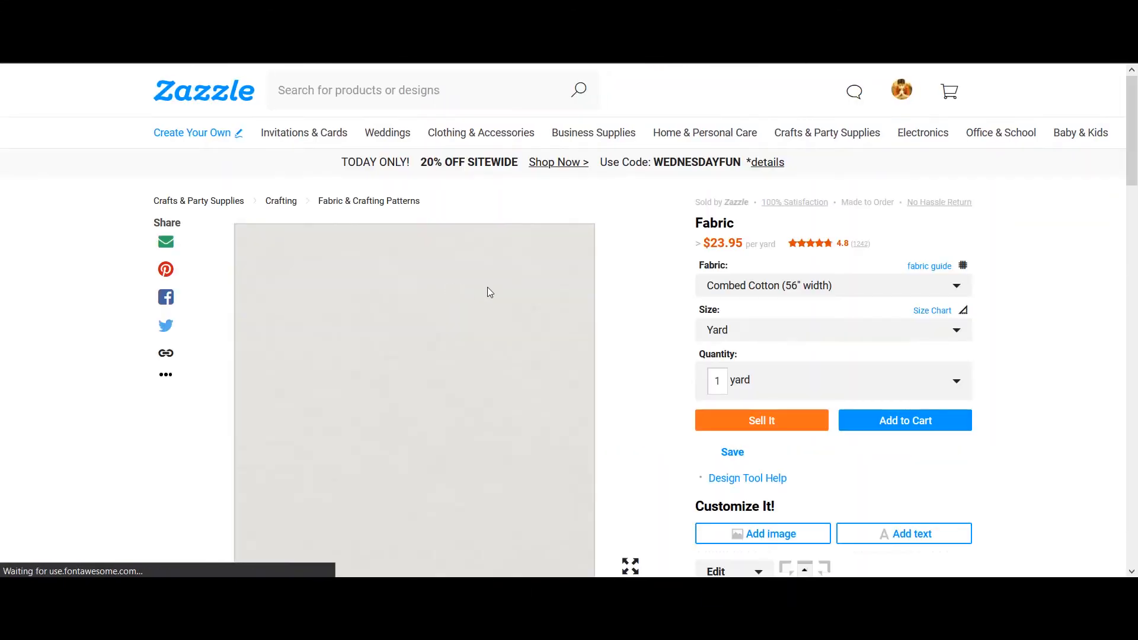
# - Add the 20210504 dogs paws pattern image and Upload.png to the fabric, and place Upload.png behind the pattern
pyautogui.scroll(-1, 581, 351)
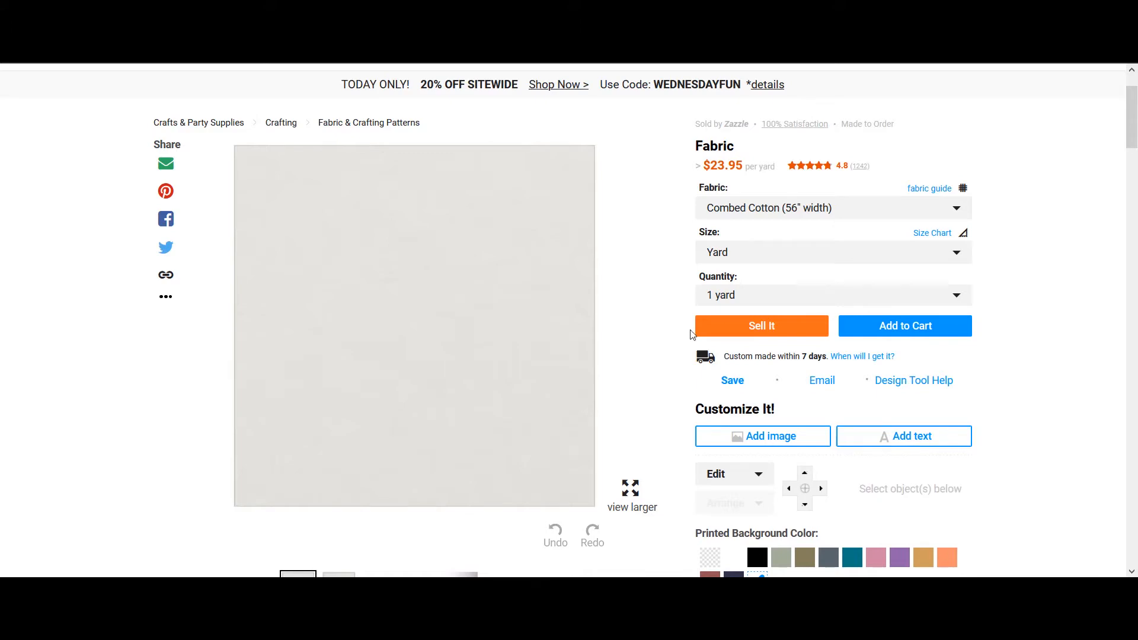
pyautogui.click(794, 442)
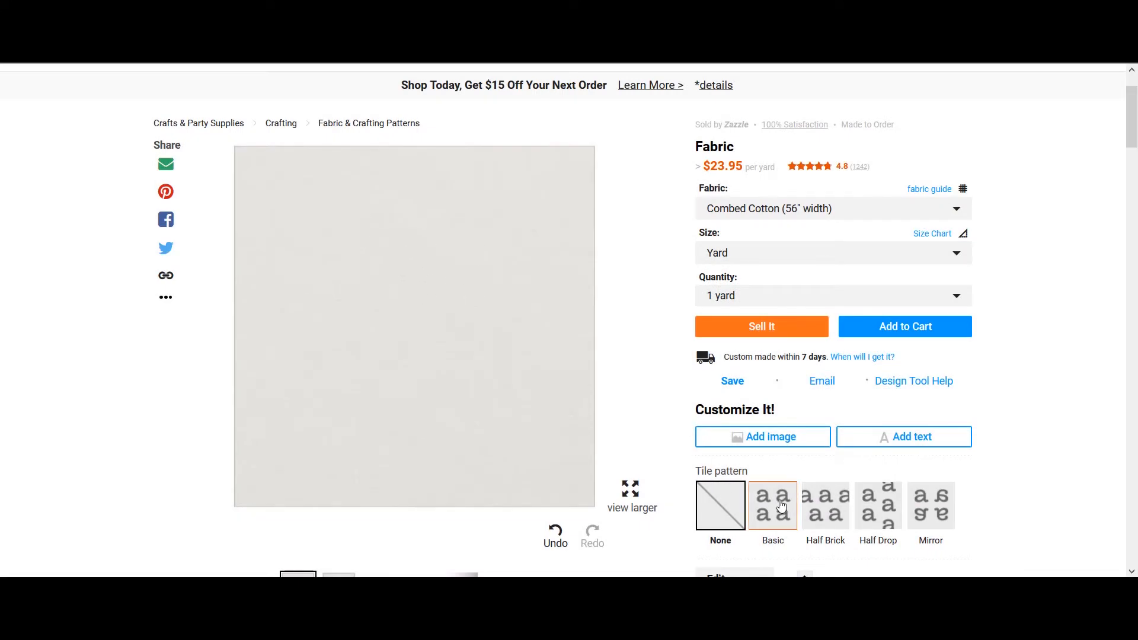
pyautogui.scroll(-2, 782, 511)
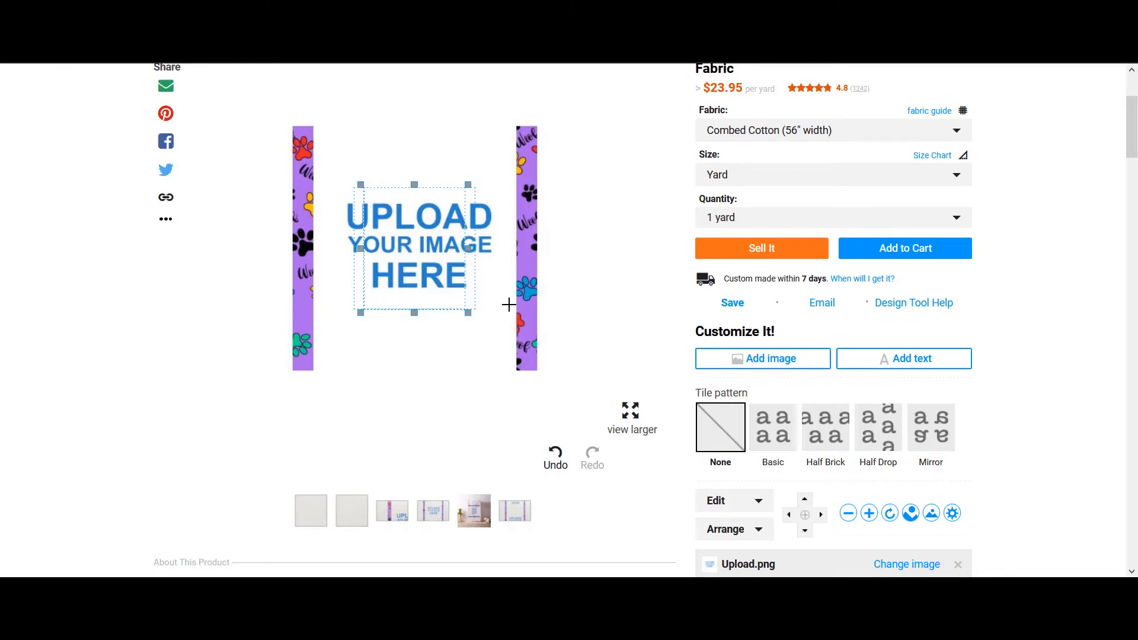
pyautogui.scroll(-3, 508, 305)
pyautogui.moveTo(825, 408); pyautogui.dragTo(820, 450)
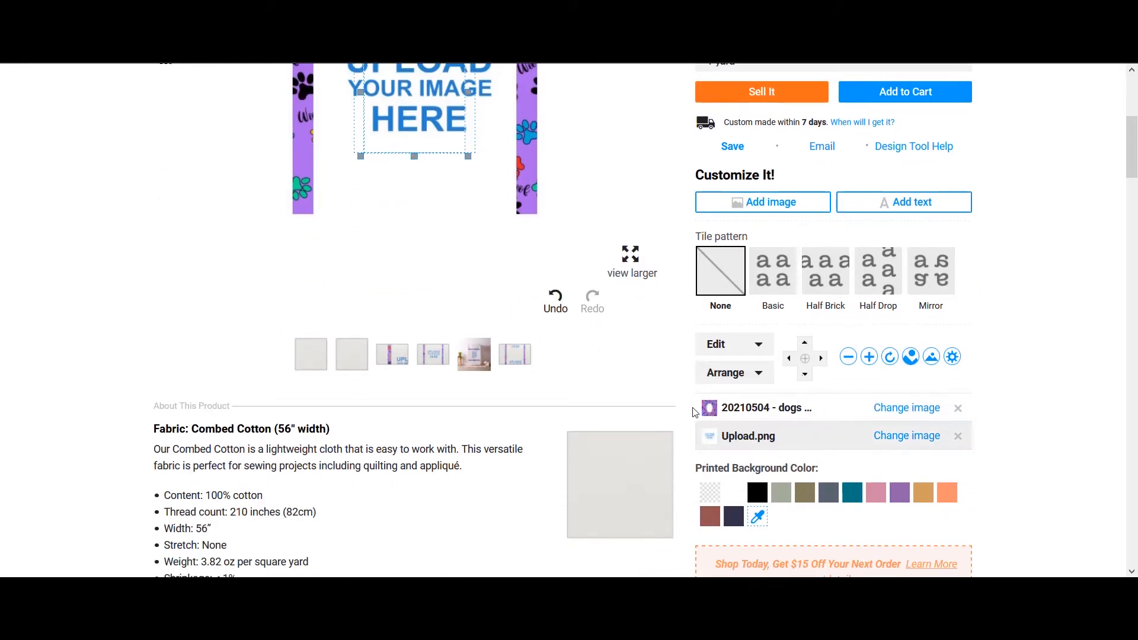
# - Apply the Basic tile pattern to the design and check it in the Fat Quarter and Yard previews
pyautogui.scroll(1, 770, 356)
pyautogui.click(774, 352)
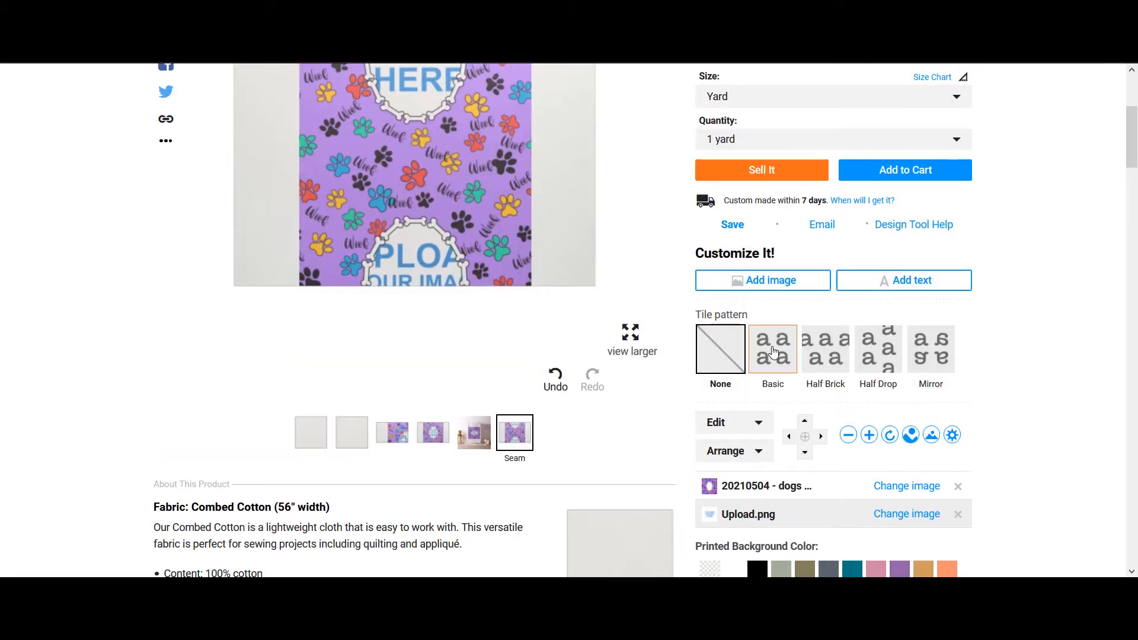
pyautogui.click(773, 352)
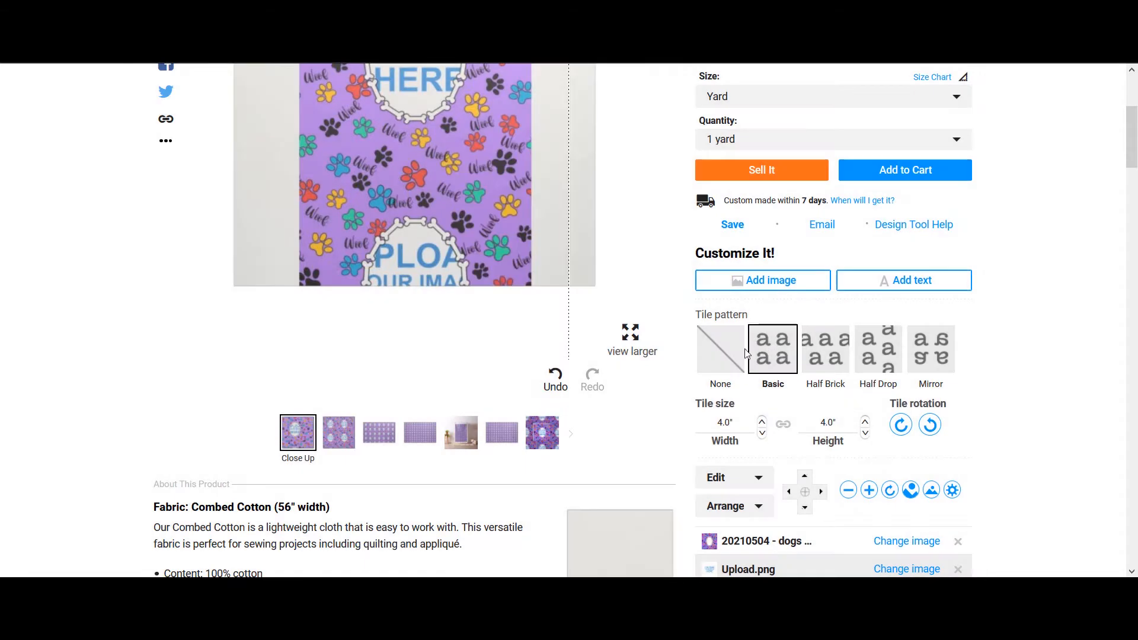
pyautogui.scroll(2, 498, 307)
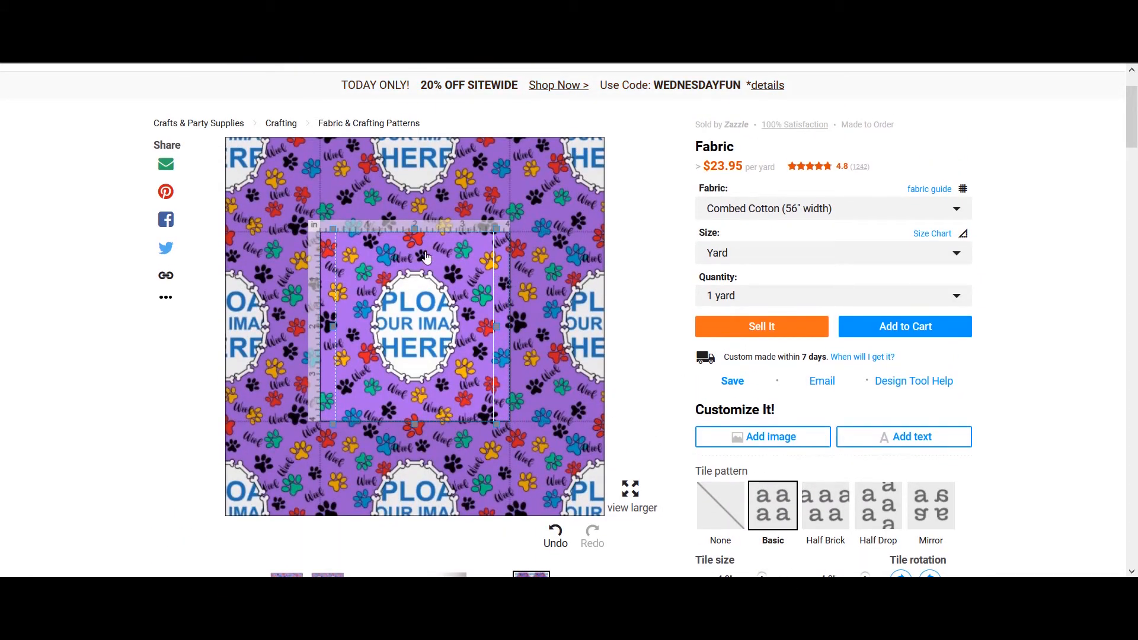
pyautogui.scroll(-3, 748, 511)
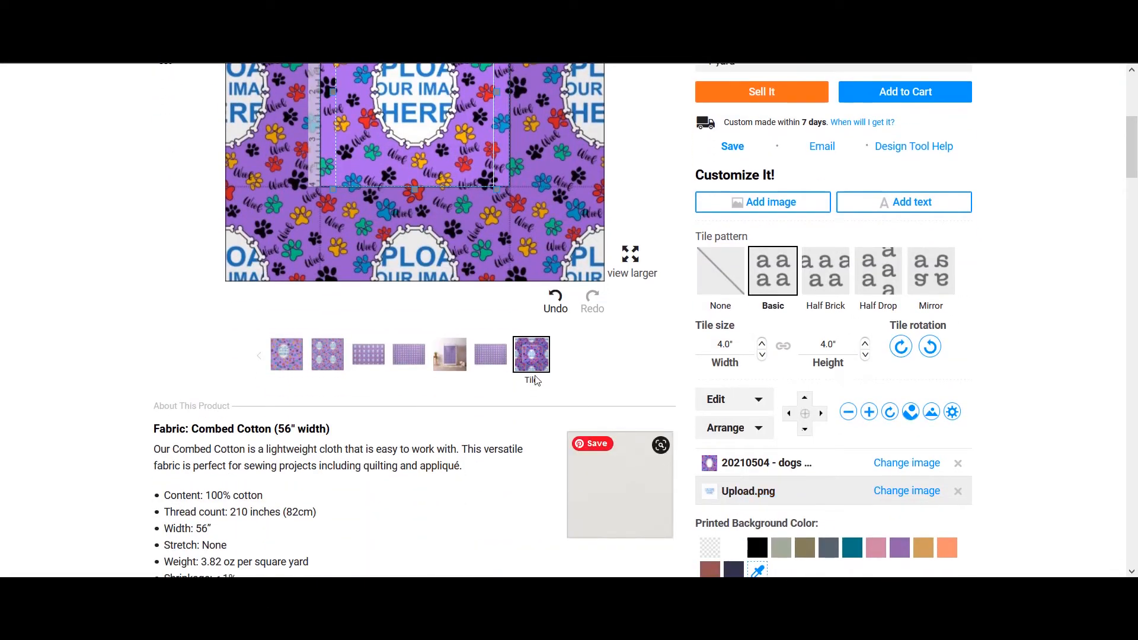
pyautogui.scroll(3, 536, 380)
pyautogui.click(379, 511)
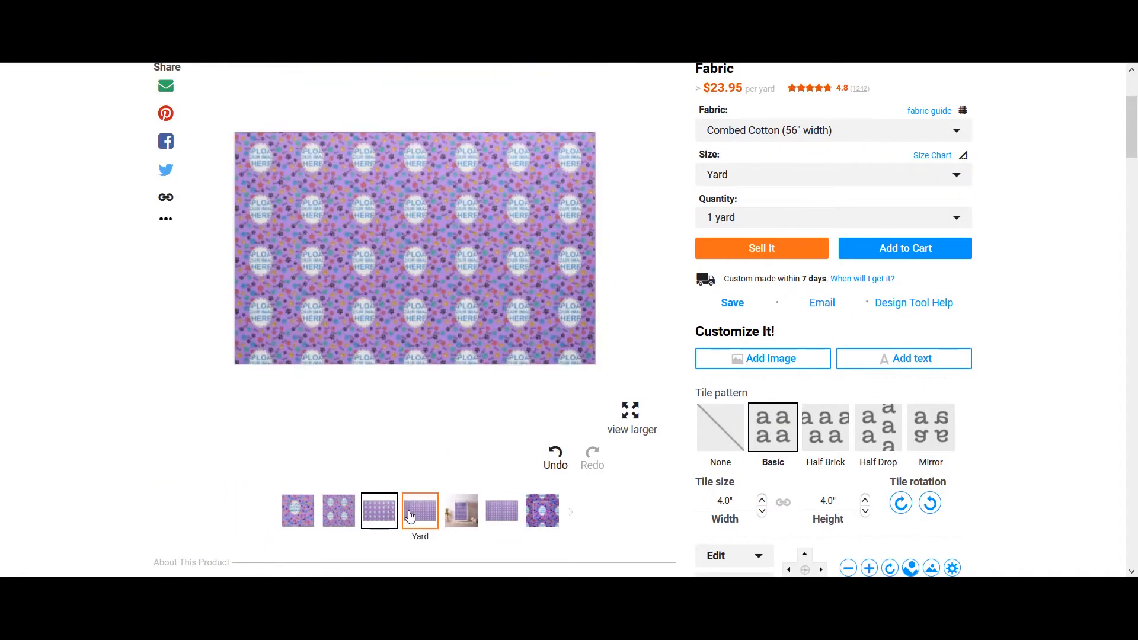
pyautogui.click(410, 513)
pyautogui.click(385, 511)
# - Set the tile size to 4.5 inches wide and high, and compare the Yard and Fat Quarter previews
pyautogui.scroll(-3, 777, 362)
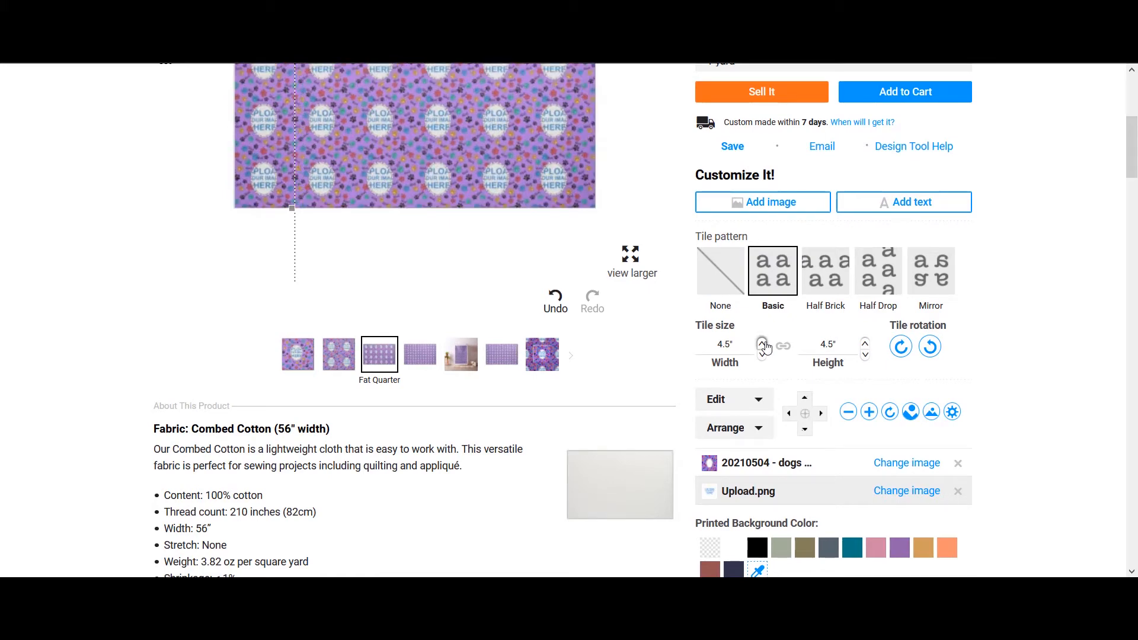
pyautogui.click(424, 359)
pyautogui.scroll(3, 424, 360)
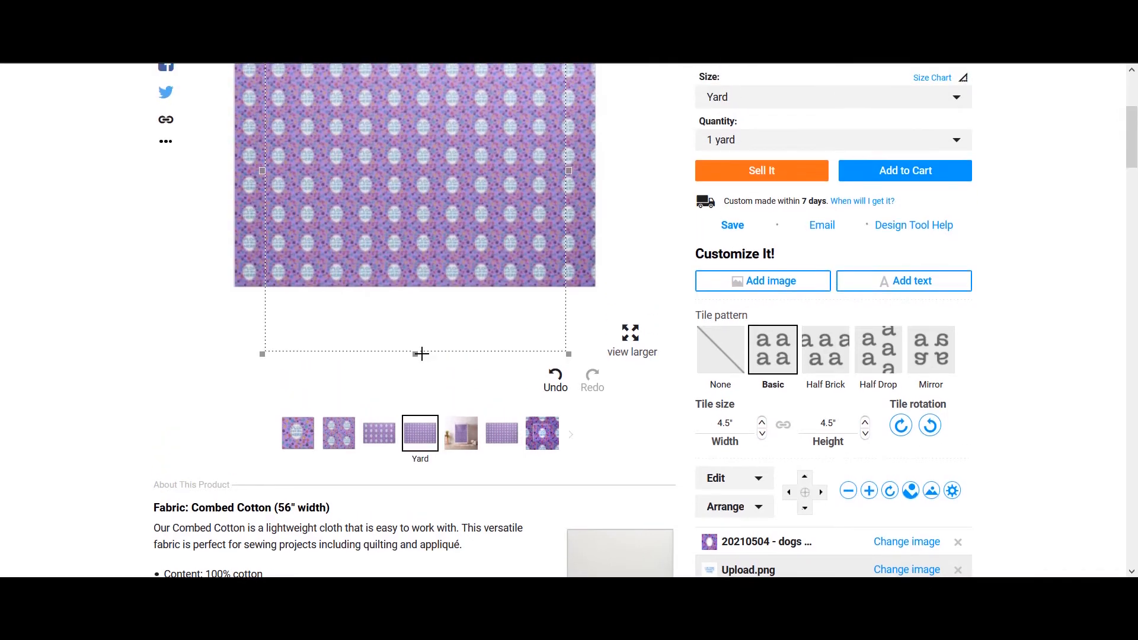
pyautogui.scroll(-3, 425, 359)
pyautogui.click(380, 354)
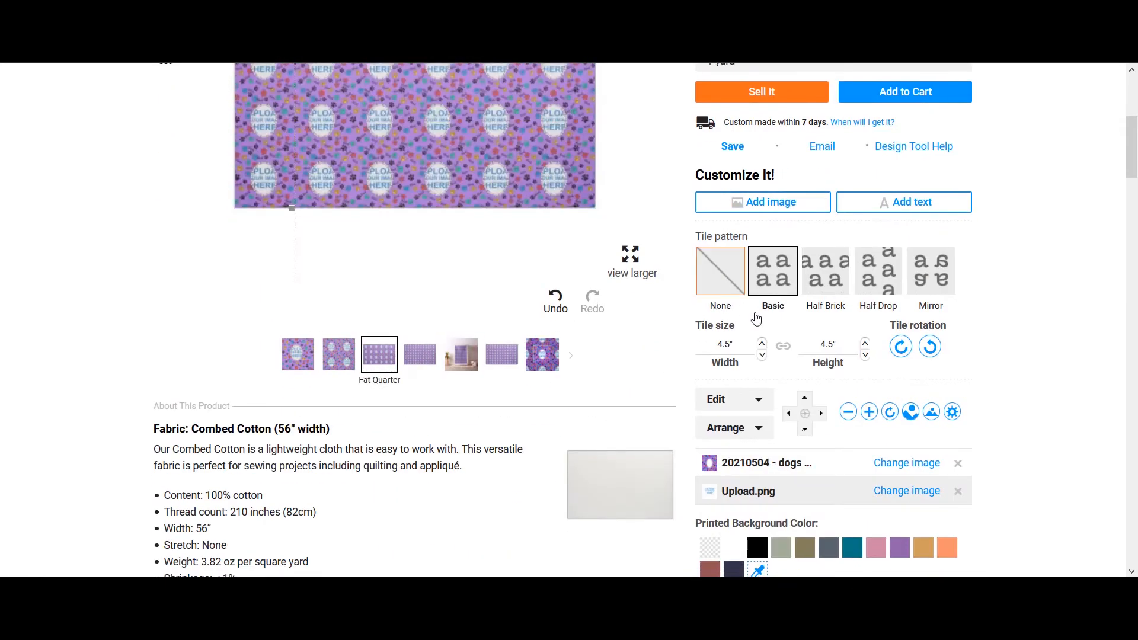
# - In the Tile view, shrink the Upload.png placeholder until its text fits inside the oval bone frame
pyautogui.click(542, 356)
pyautogui.click(786, 495)
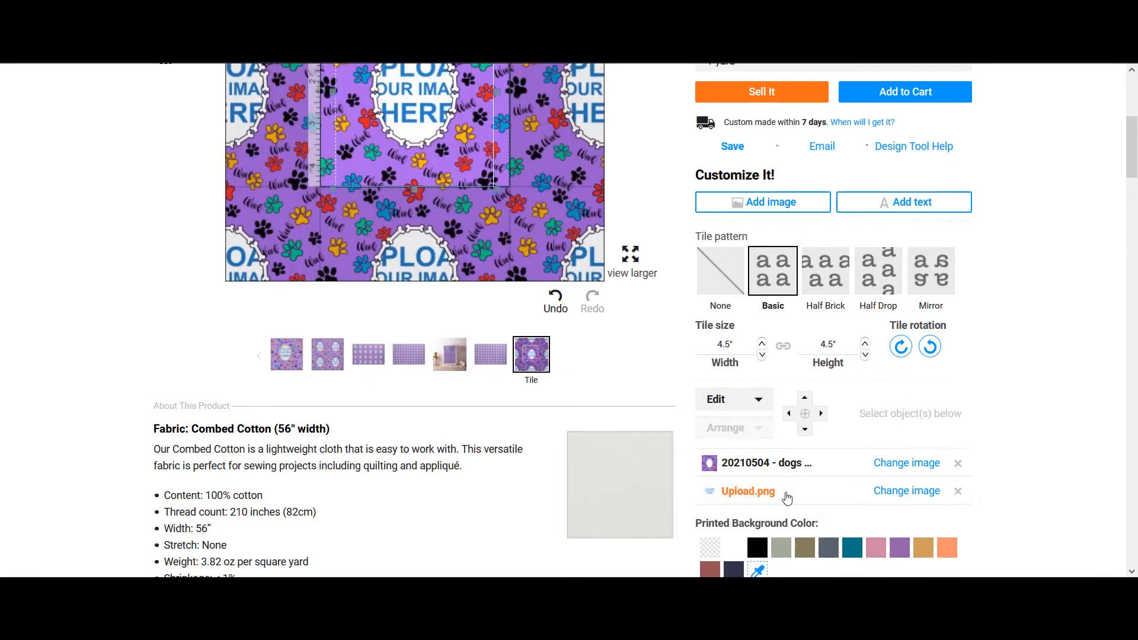
pyautogui.click(785, 494)
pyautogui.click(765, 463)
pyautogui.scroll(1, 451, 237)
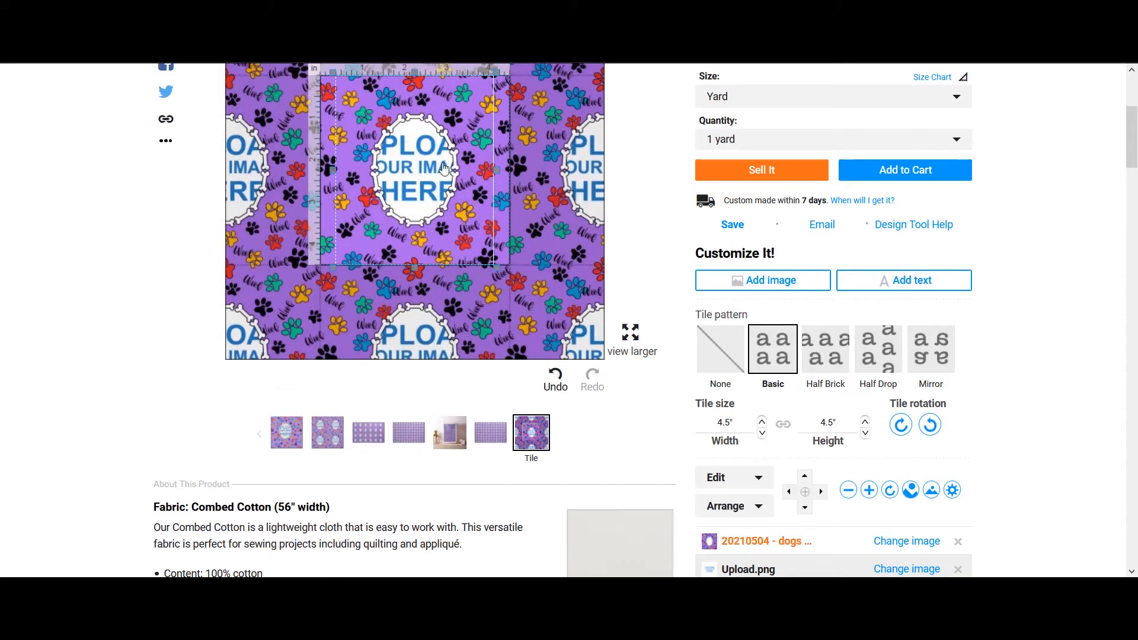
pyautogui.click(849, 491)
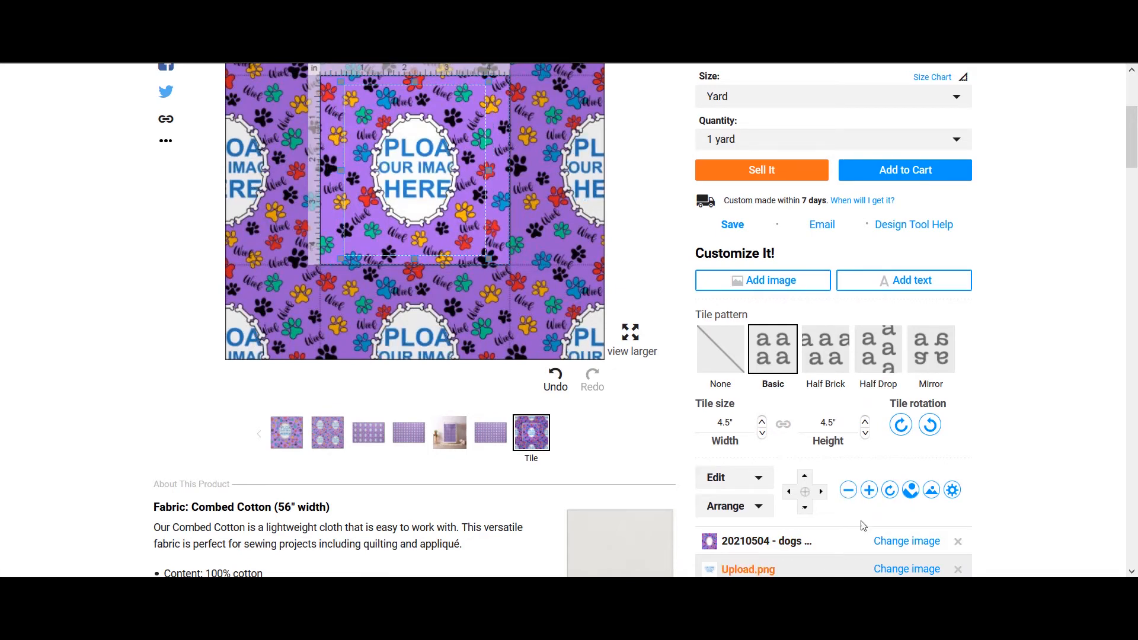
pyautogui.click(847, 497)
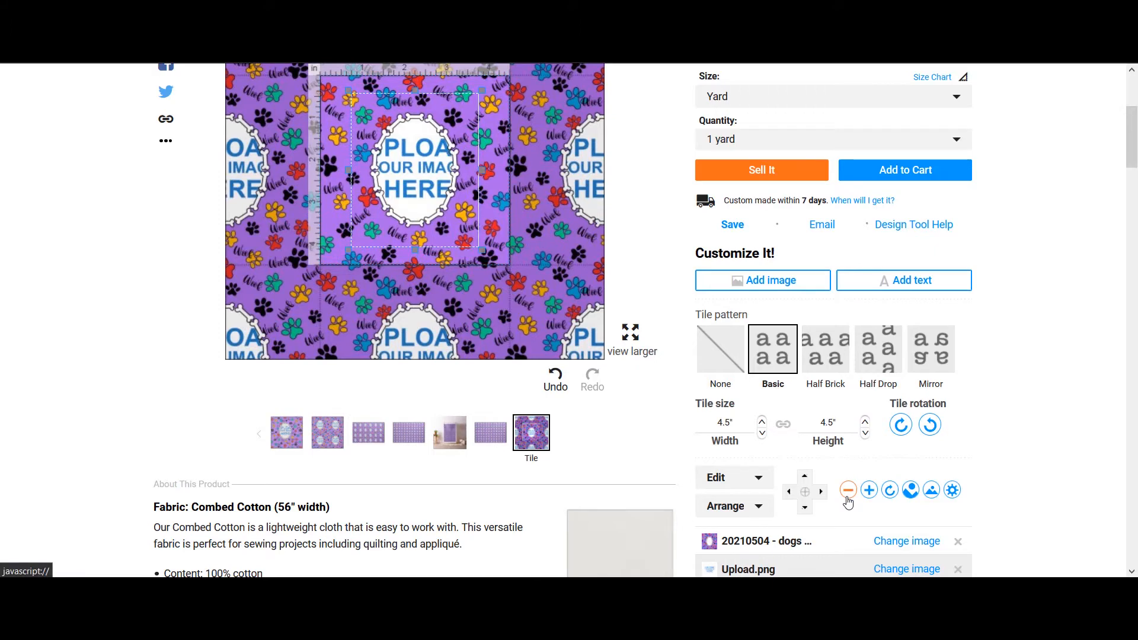
pyautogui.click(848, 497)
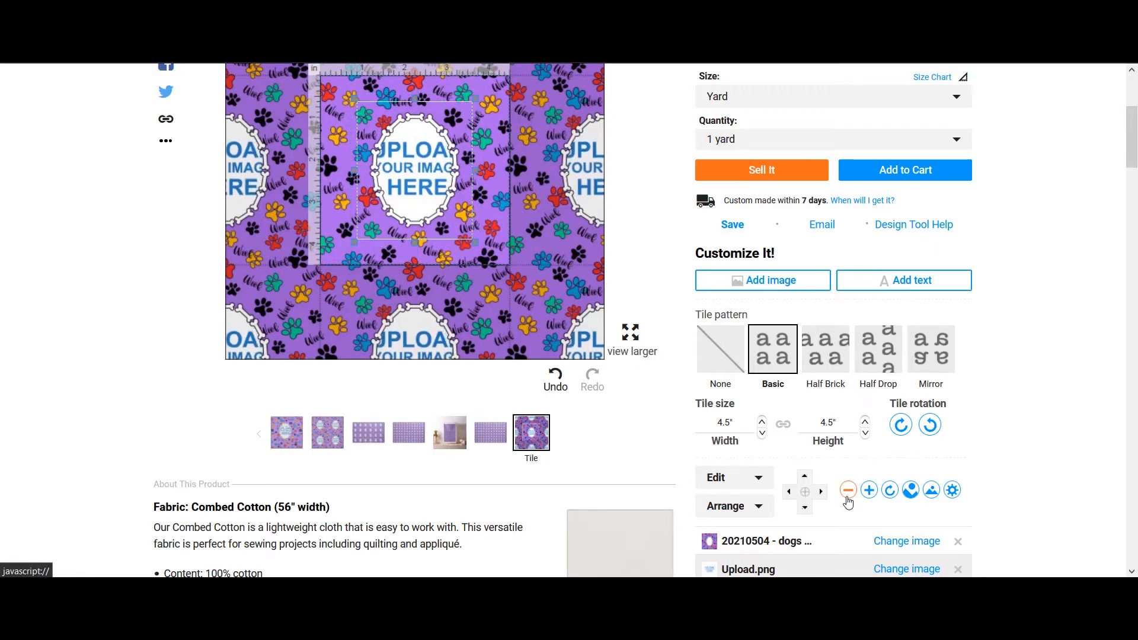
pyautogui.click(847, 497)
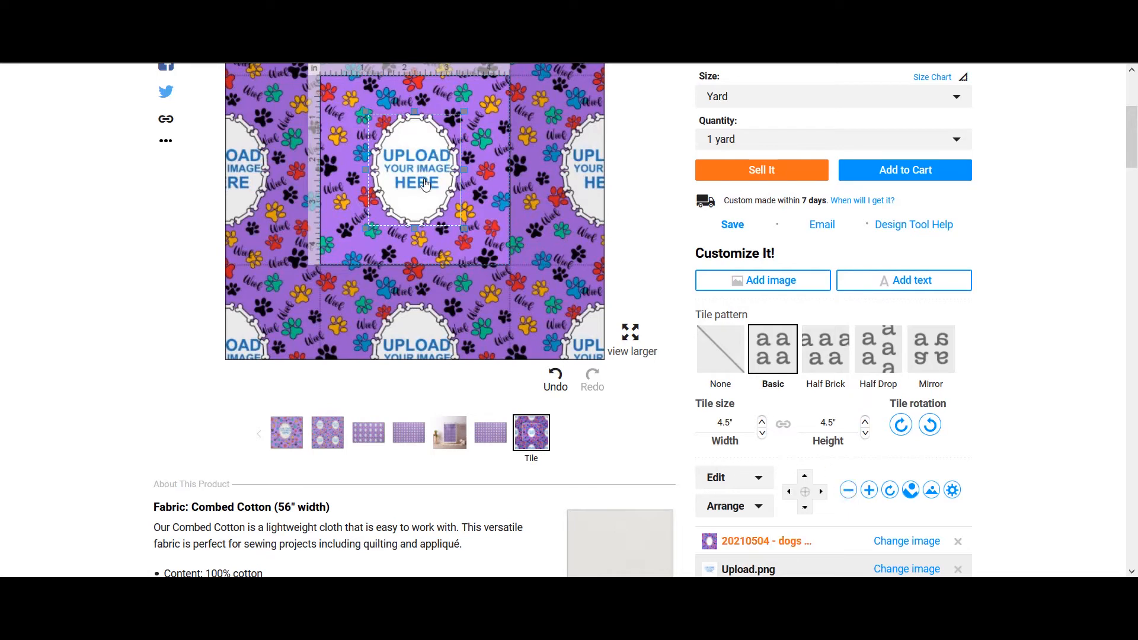
# - Make Upload.png a template object with the product page label "Replace this image"
pyautogui.scroll(-1, 514, 205)
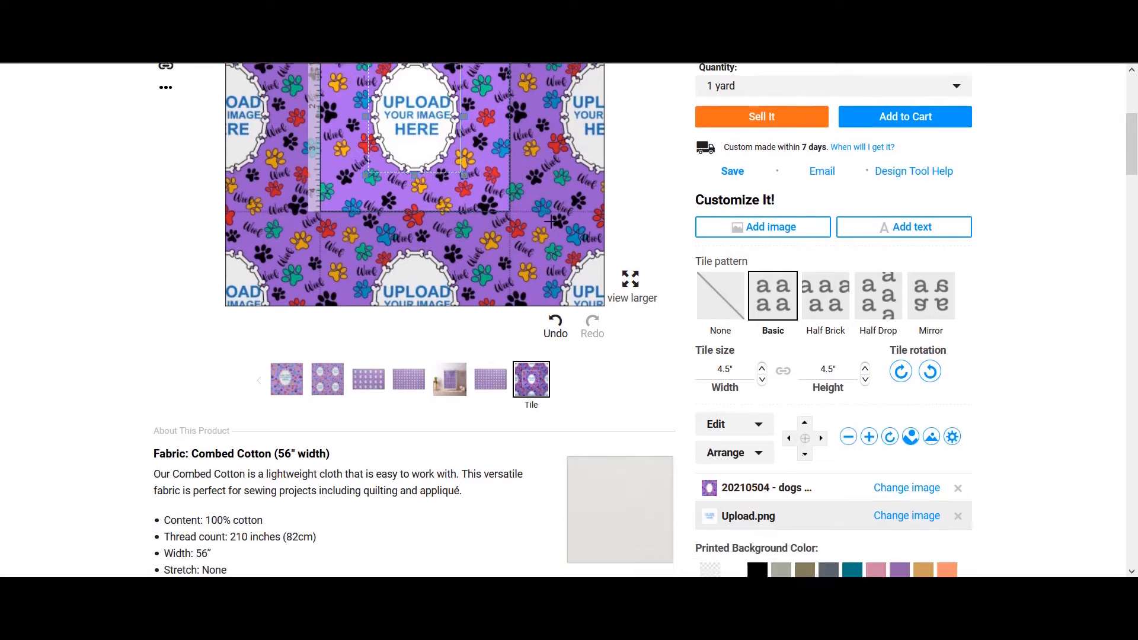
pyautogui.scroll(1, 817, 488)
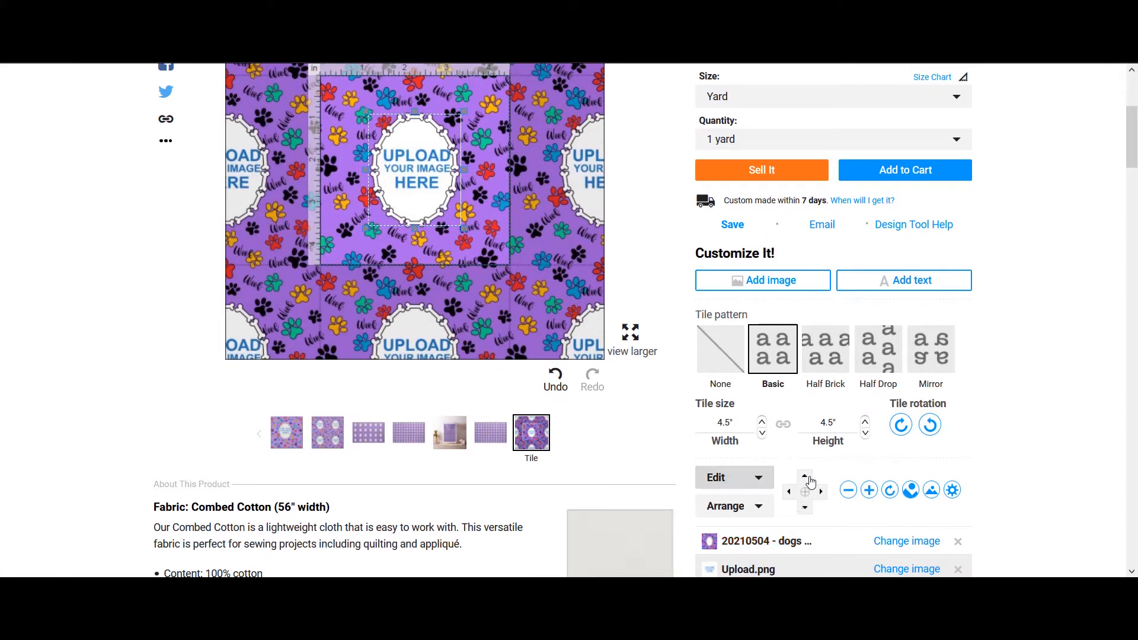
pyautogui.scroll(-1, 851, 493)
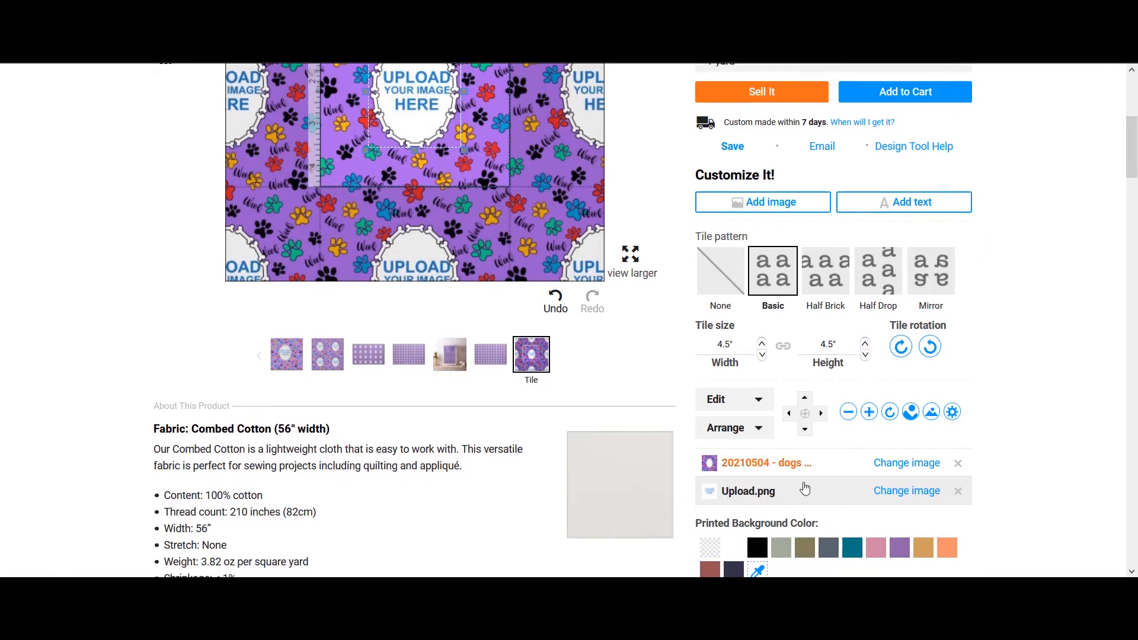
pyautogui.click(952, 412)
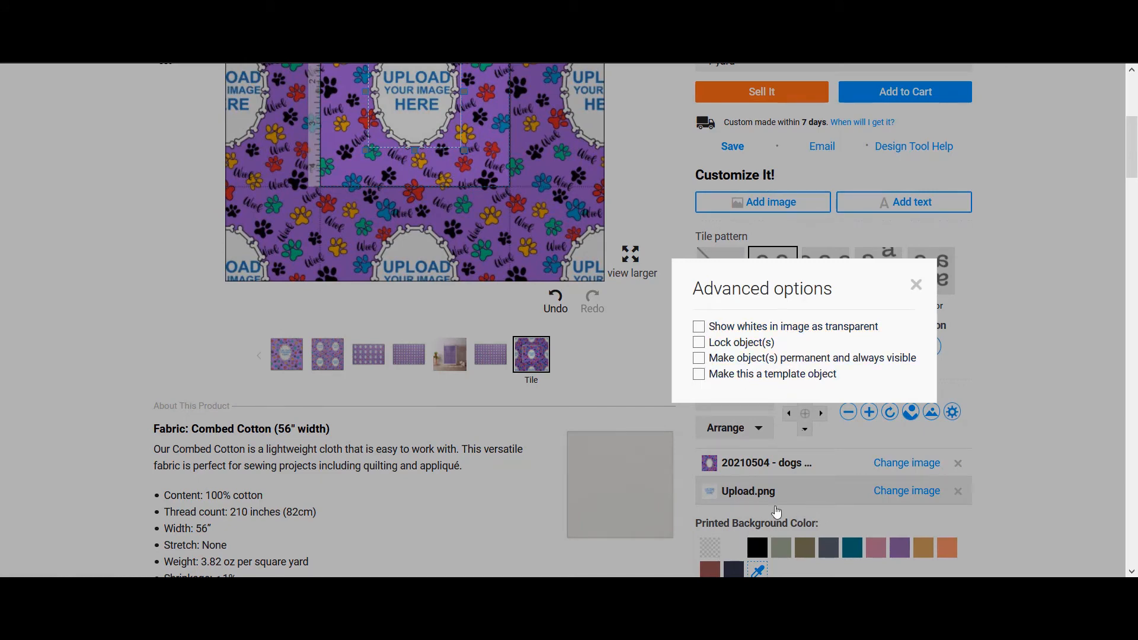
pyautogui.click(700, 375)
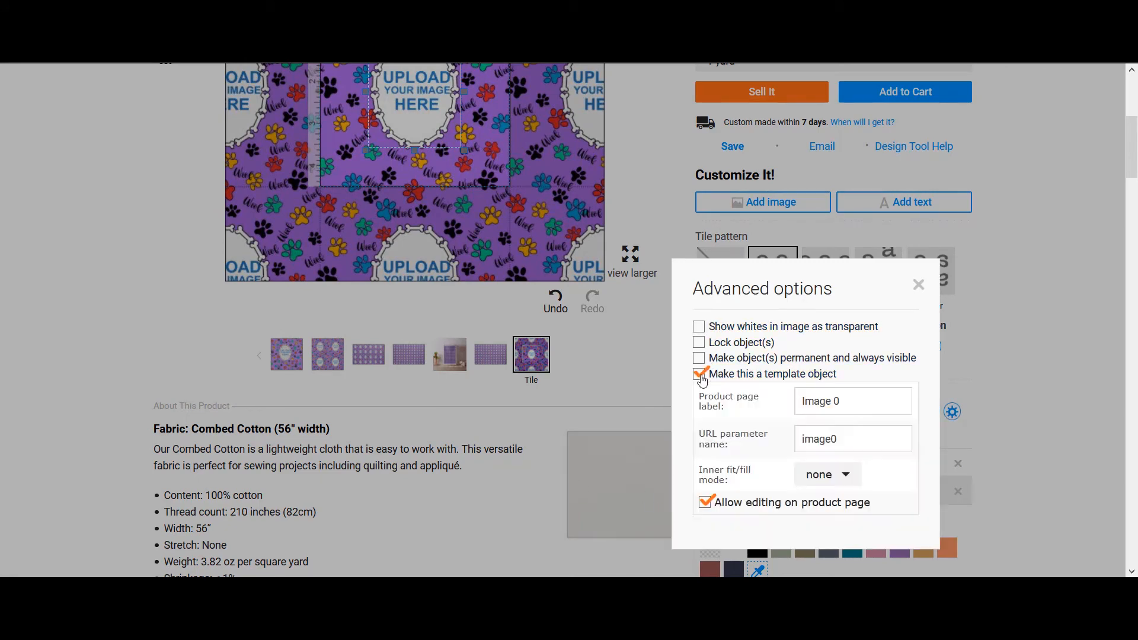
pyautogui.click(857, 401)
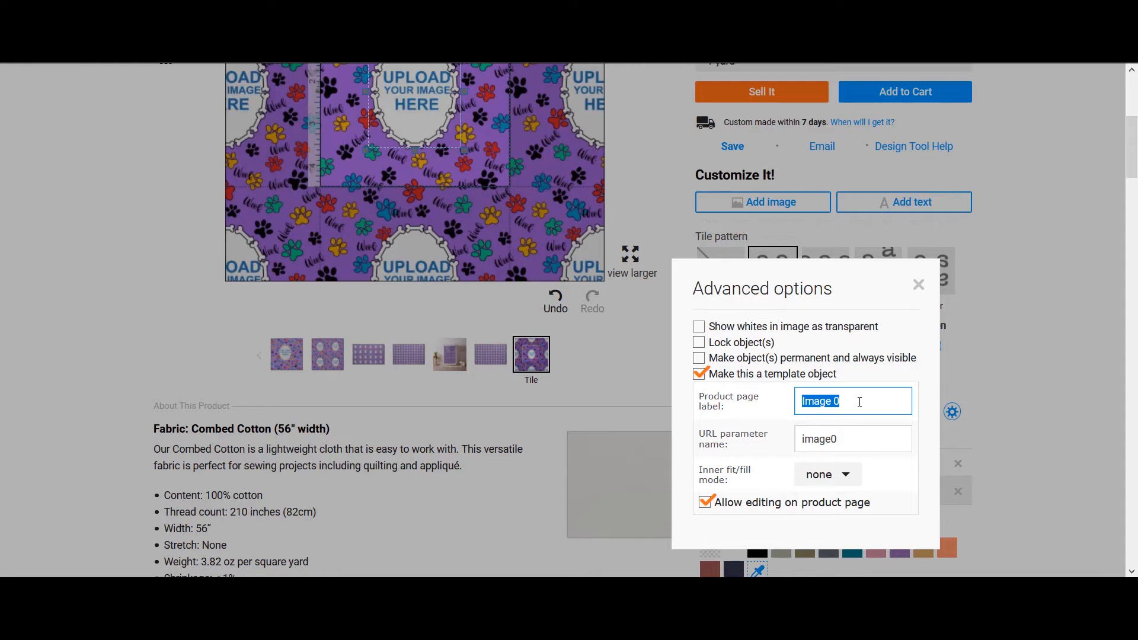
pyautogui.write('Replace this image')
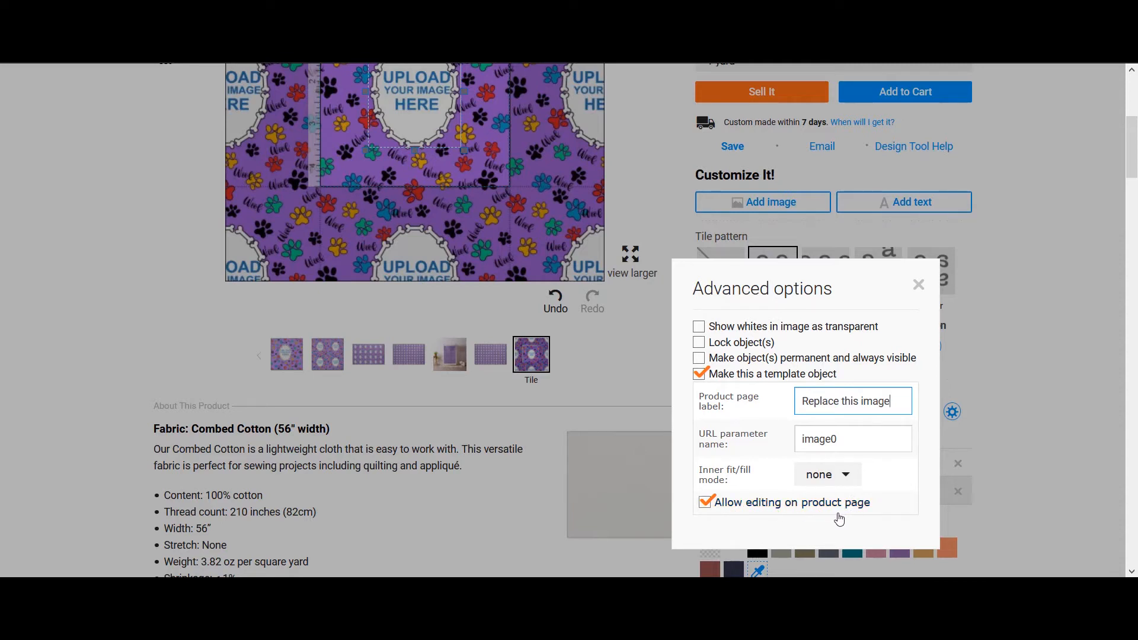
pyautogui.scroll(-1, 853, 515)
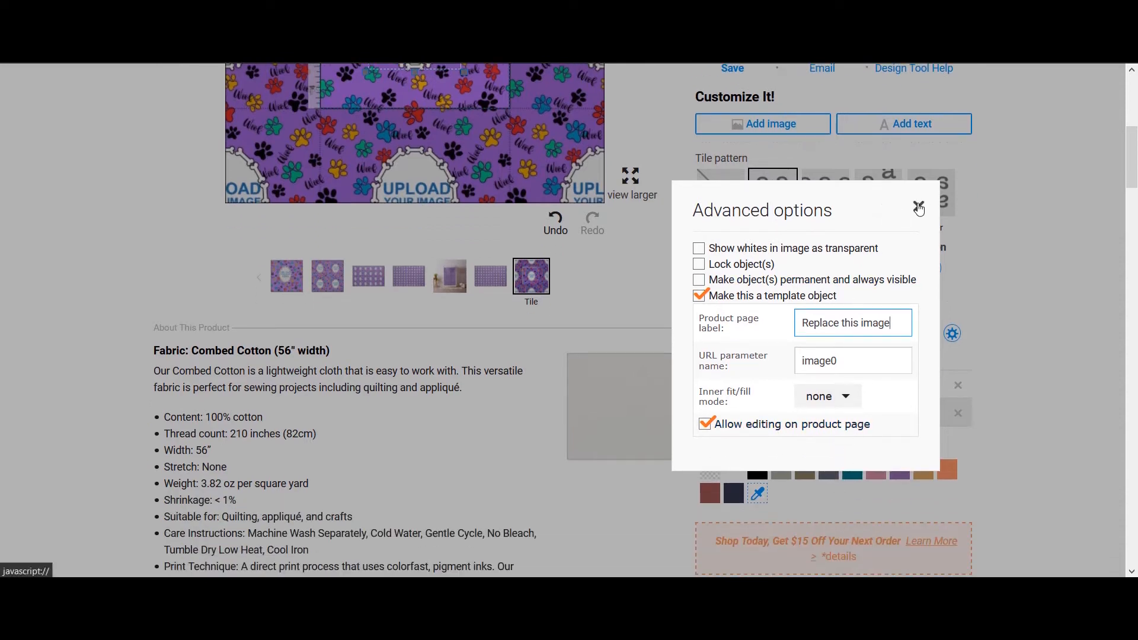
# - Close the advanced options and compare the tiled design in the Yard, In Situ and Fat Quarter previews, ending on Fat Quarter
pyautogui.click(919, 208)
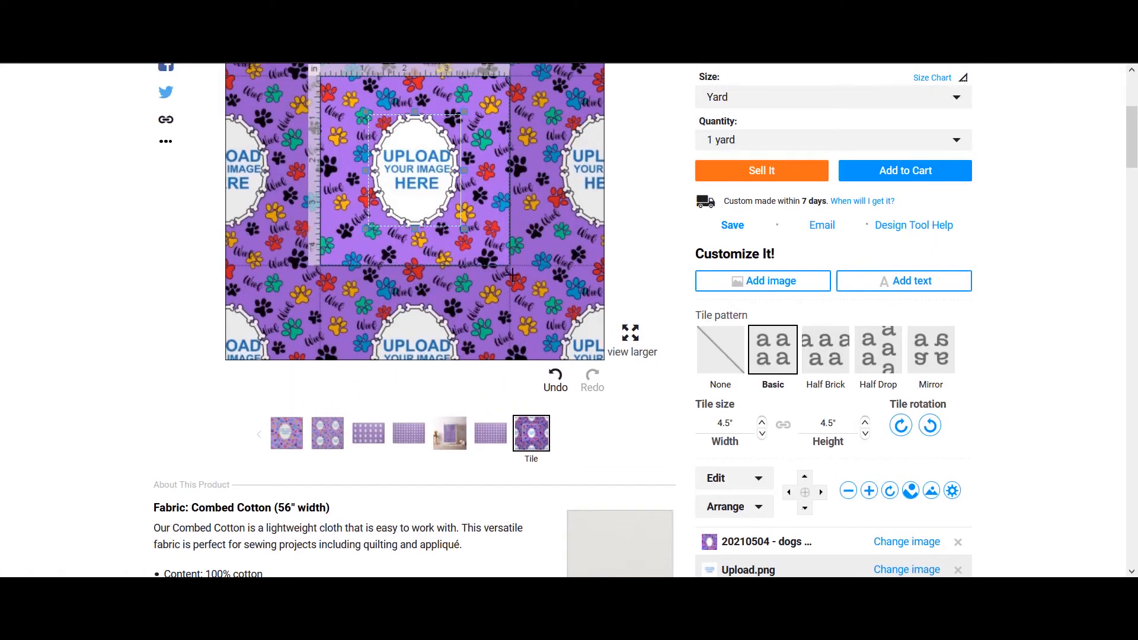
pyautogui.click(403, 438)
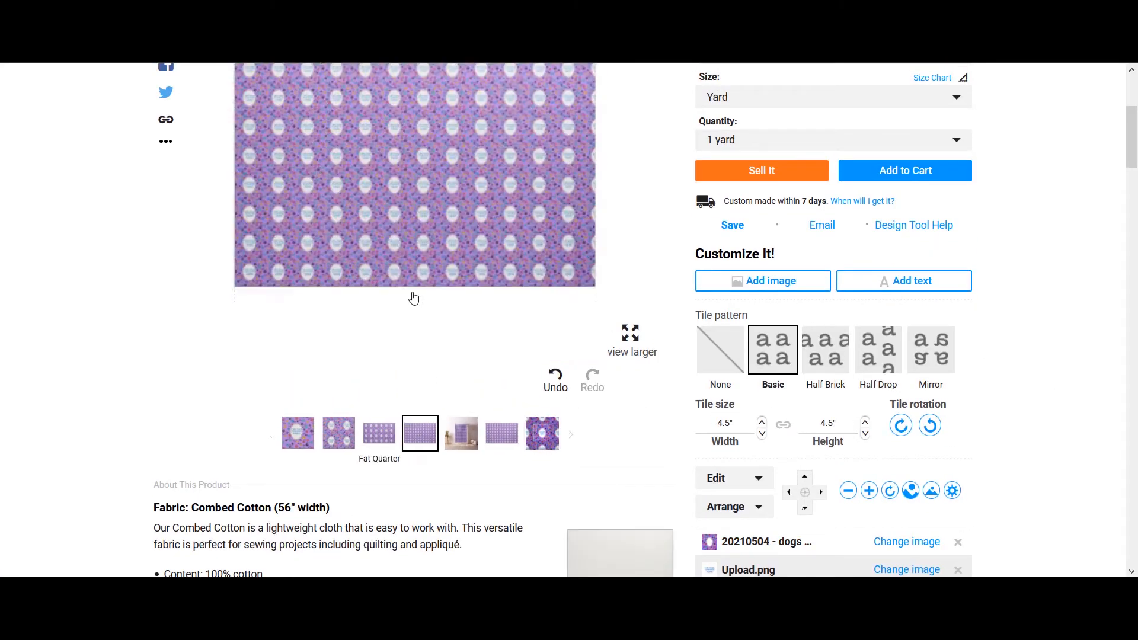
pyautogui.click(468, 433)
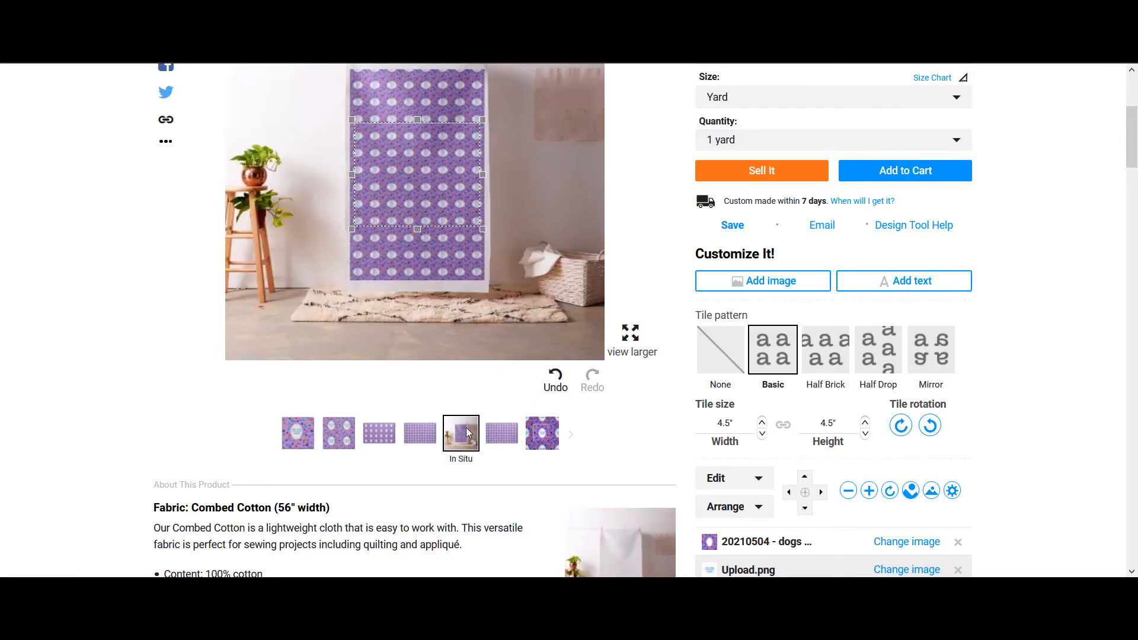
pyautogui.click(376, 434)
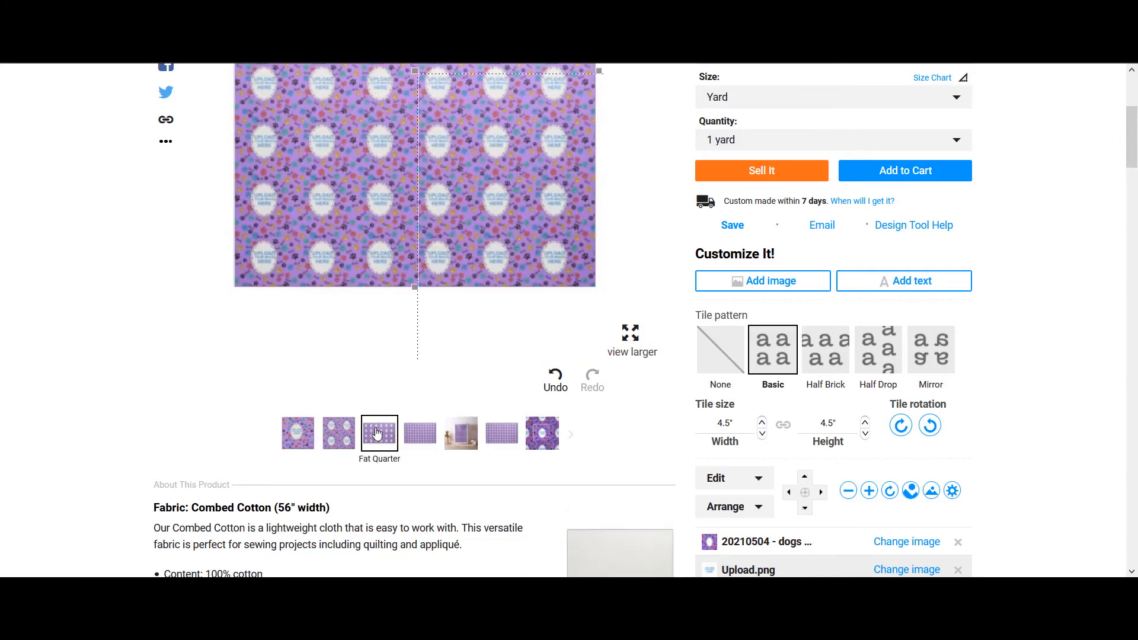
pyautogui.scroll(1, 432, 437)
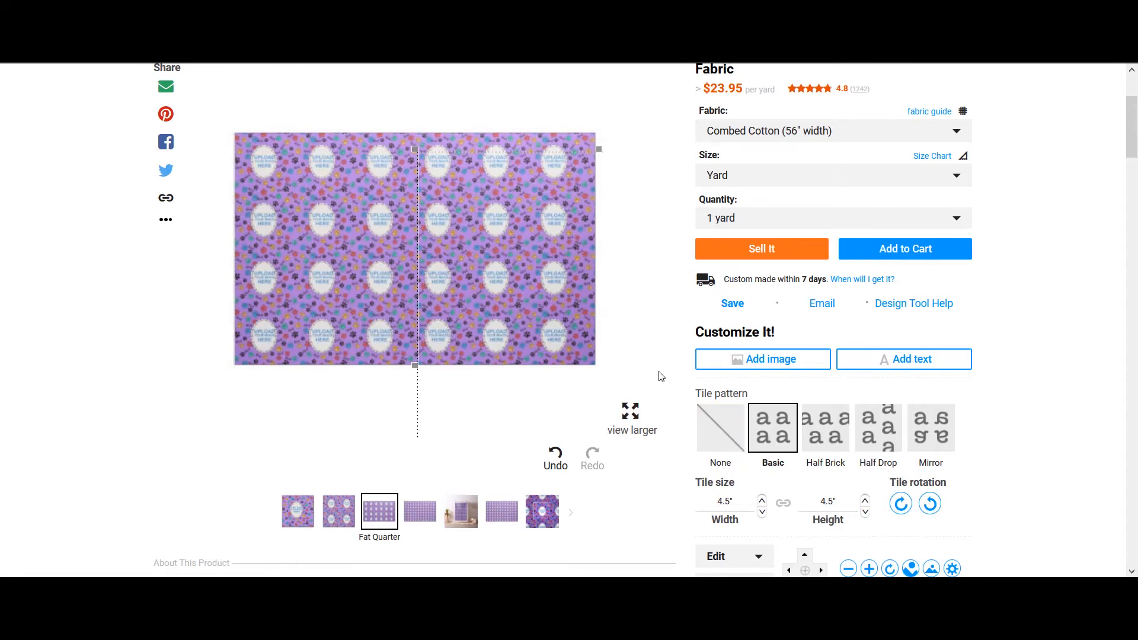
pyautogui.scroll(-2, 661, 376)
pyautogui.scroll(2, 661, 356)
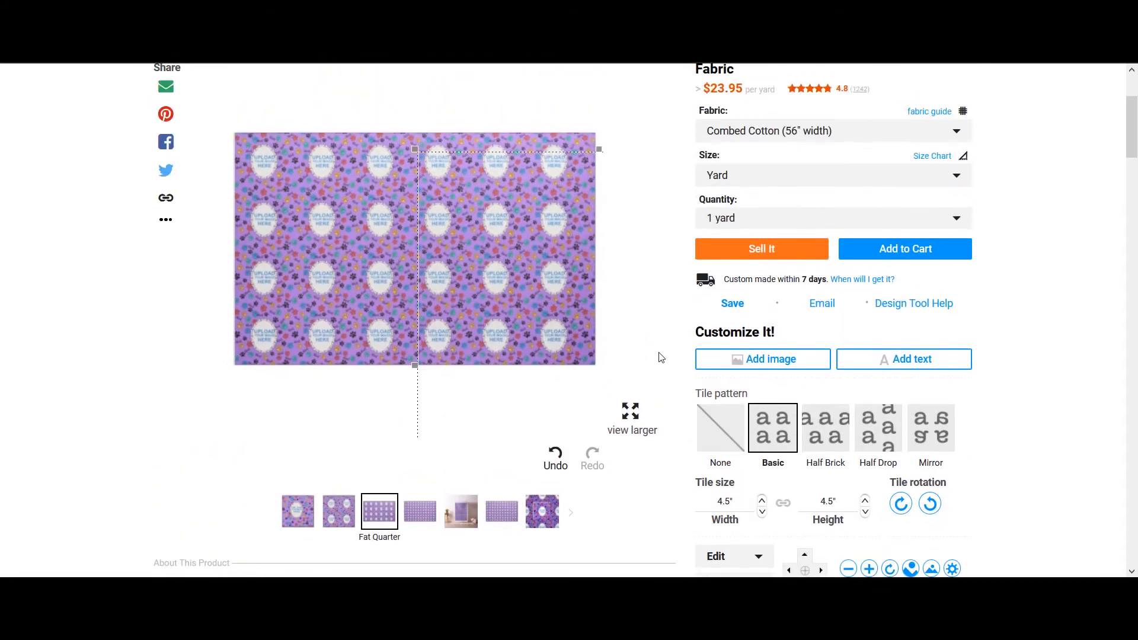
# - Start posting the fabric for sale and title it "Dog Pawprints Customizable Frame"
pyautogui.click(772, 251)
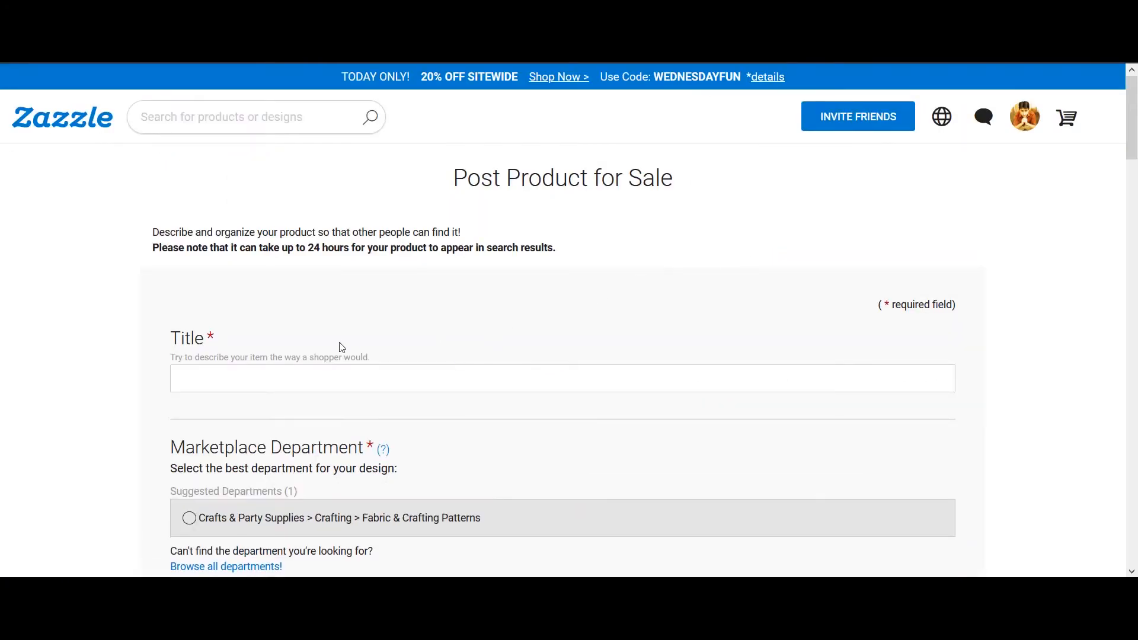
pyautogui.scroll(-3, 212, 361)
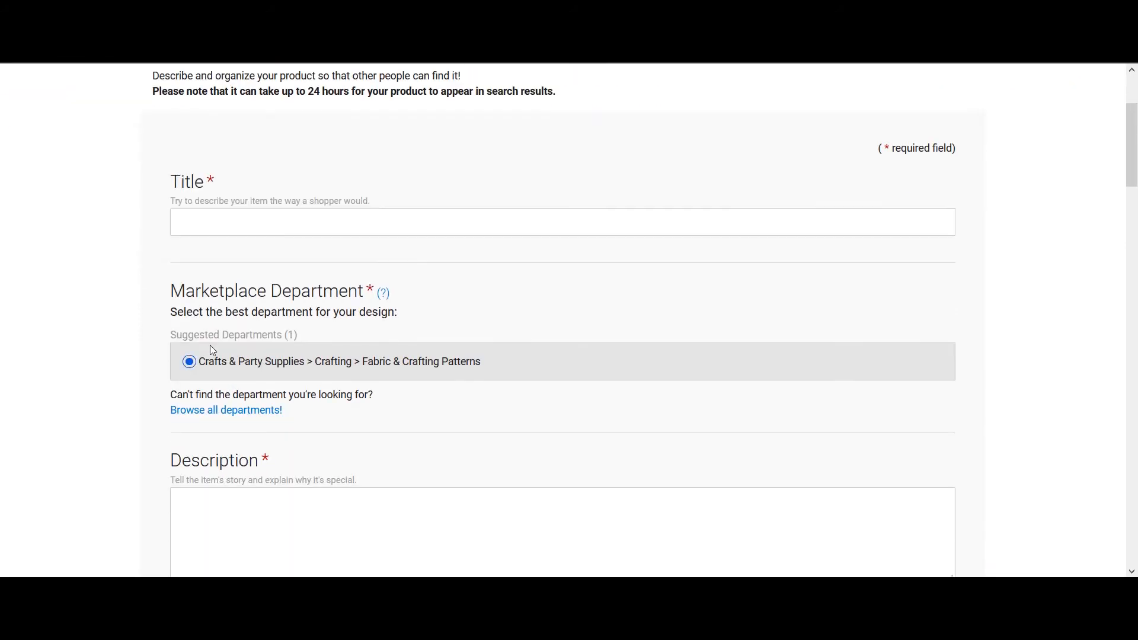
pyautogui.scroll(-6, 285, 486)
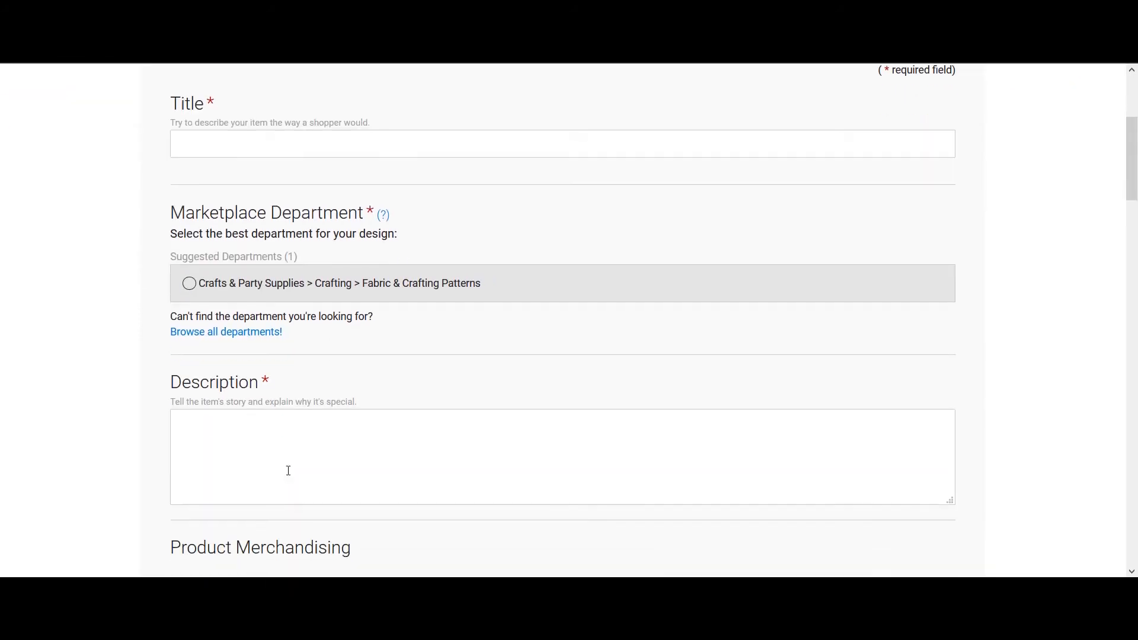
pyautogui.scroll(6, 288, 468)
pyautogui.scroll(1, 296, 368)
pyautogui.click(307, 290)
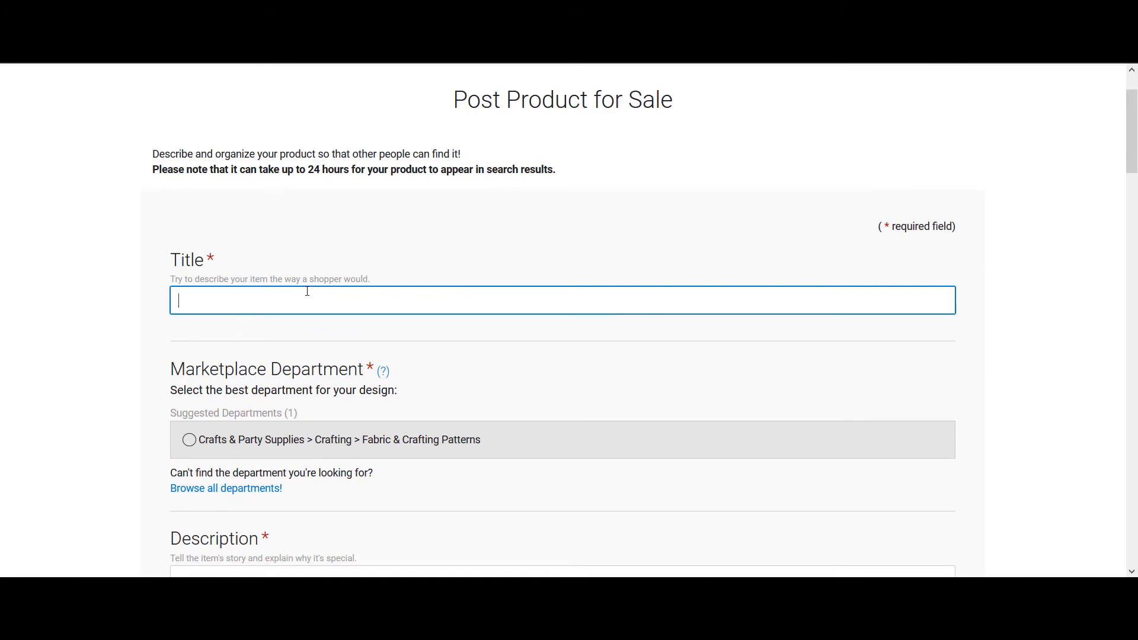
pyautogui.write('Dog Pawprints Customizable Frame')
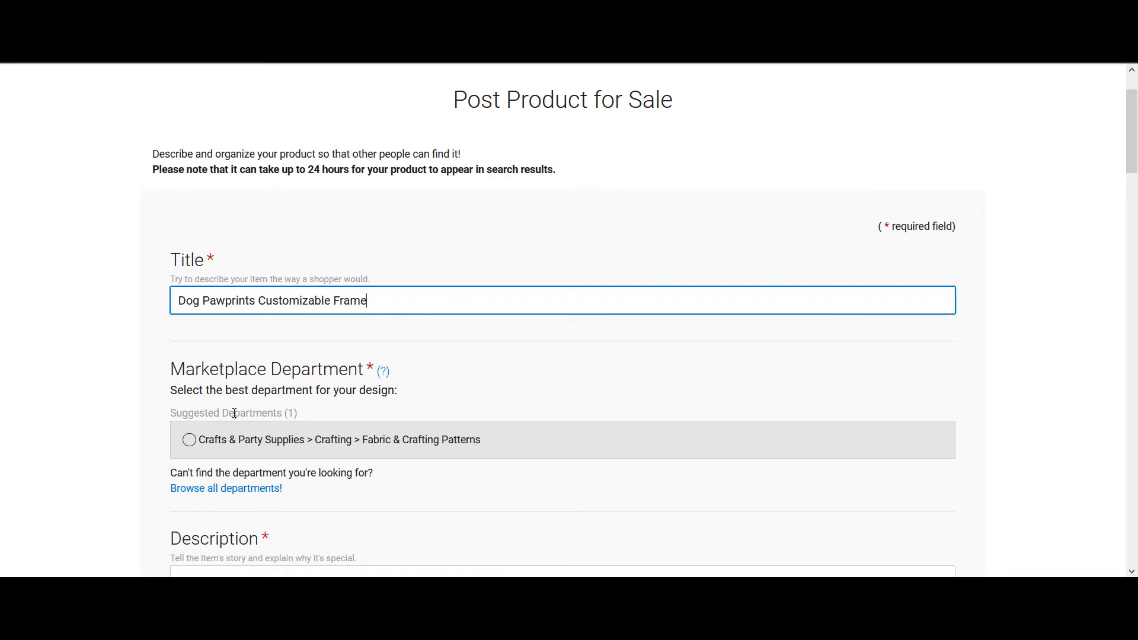
# - Assign the product to the marketplace department Crafts & Party Supplies > Crafting > Fabric & Crafting Patterns
pyautogui.click(422, 448)
pyautogui.click(190, 441)
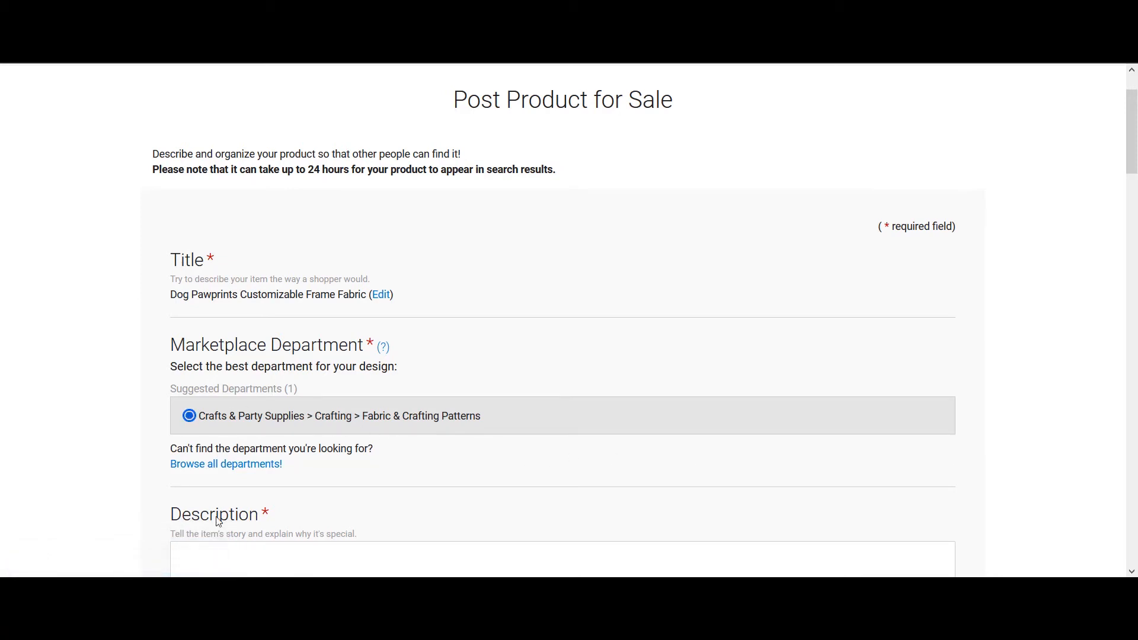
pyautogui.click(189, 417)
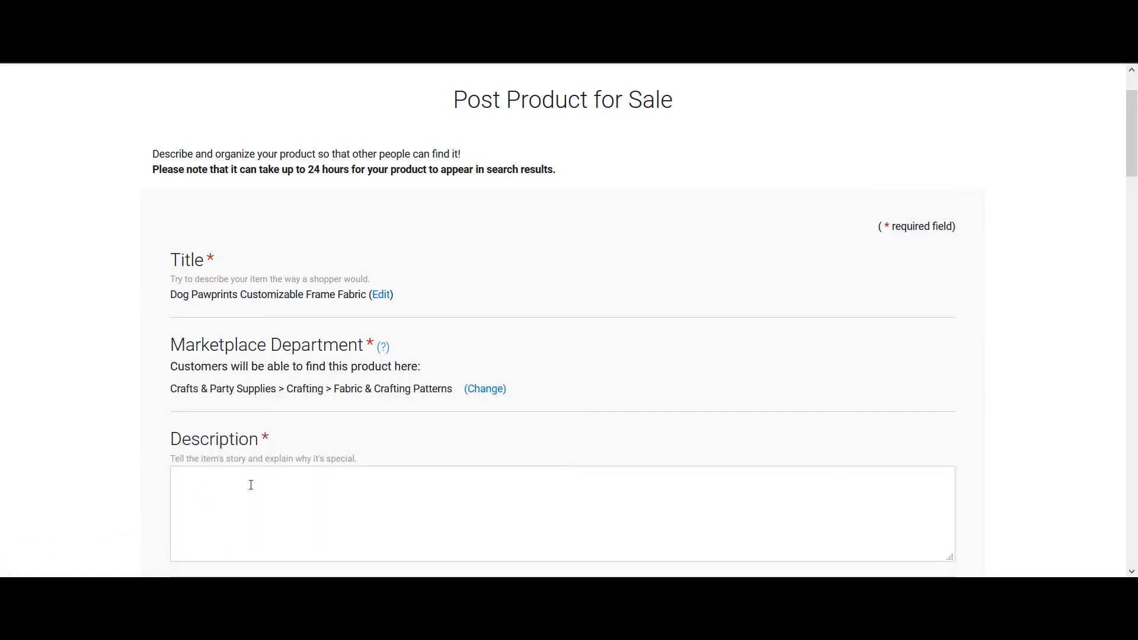
# - Enter the description "A beautiful dog pawprints pattern with customizable frame where you can place image of your pet dog."
pyautogui.scroll(-1, 424, 435)
pyautogui.click(365, 415)
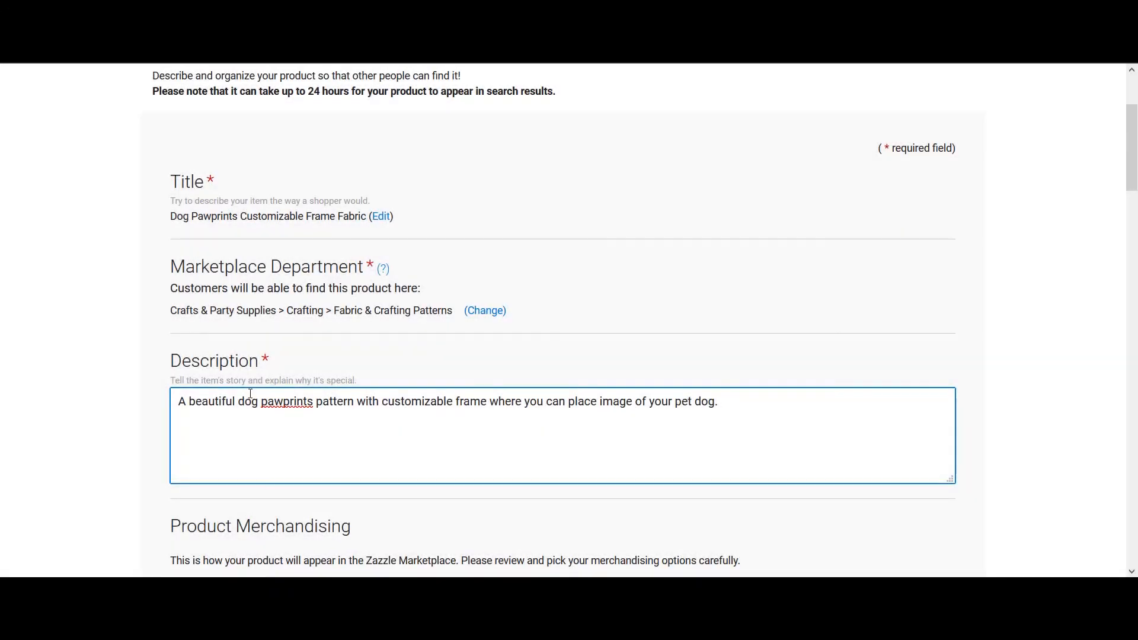
# - Set the product's recipient category to For Anyone without choosing a subcategory
pyautogui.scroll(-5, 650, 392)
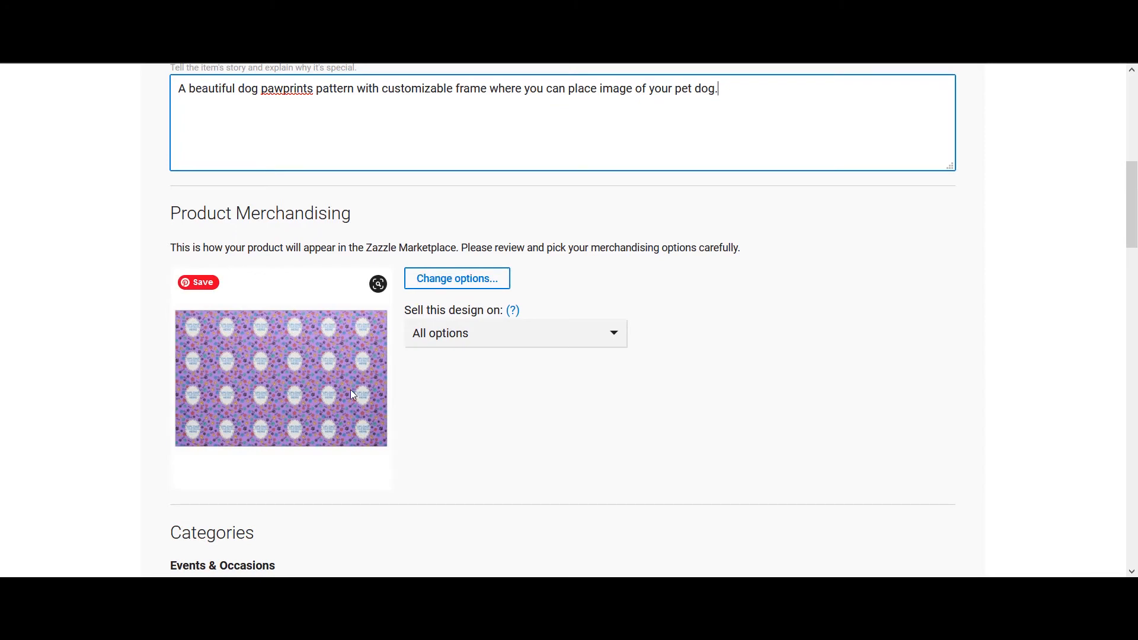
pyautogui.scroll(-1, 353, 396)
pyautogui.scroll(-1, 353, 395)
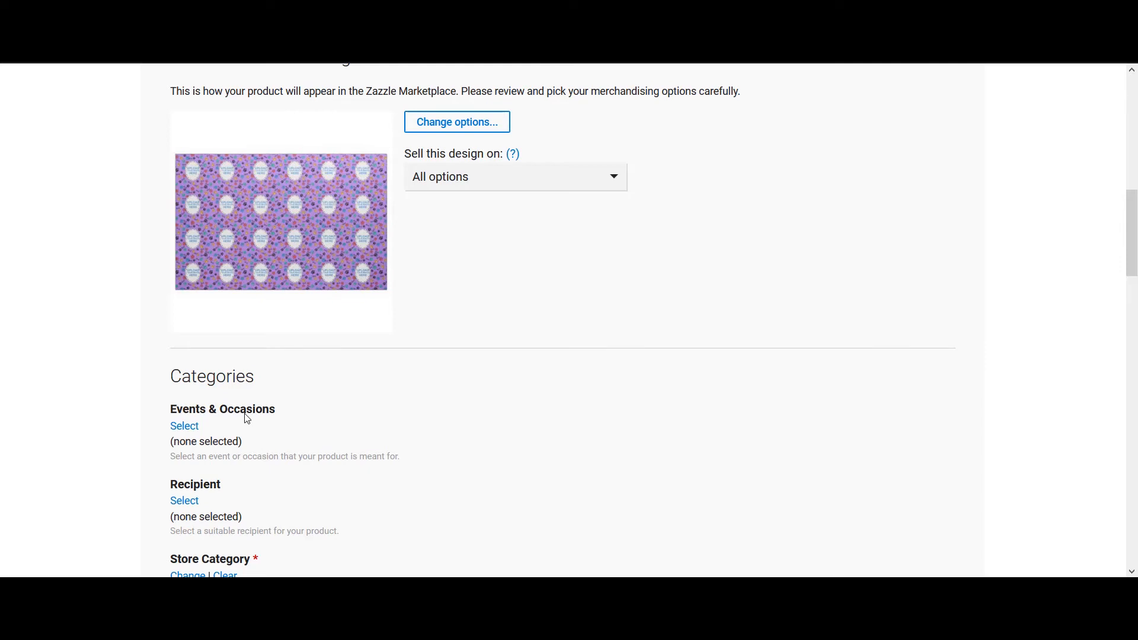
pyautogui.click(193, 509)
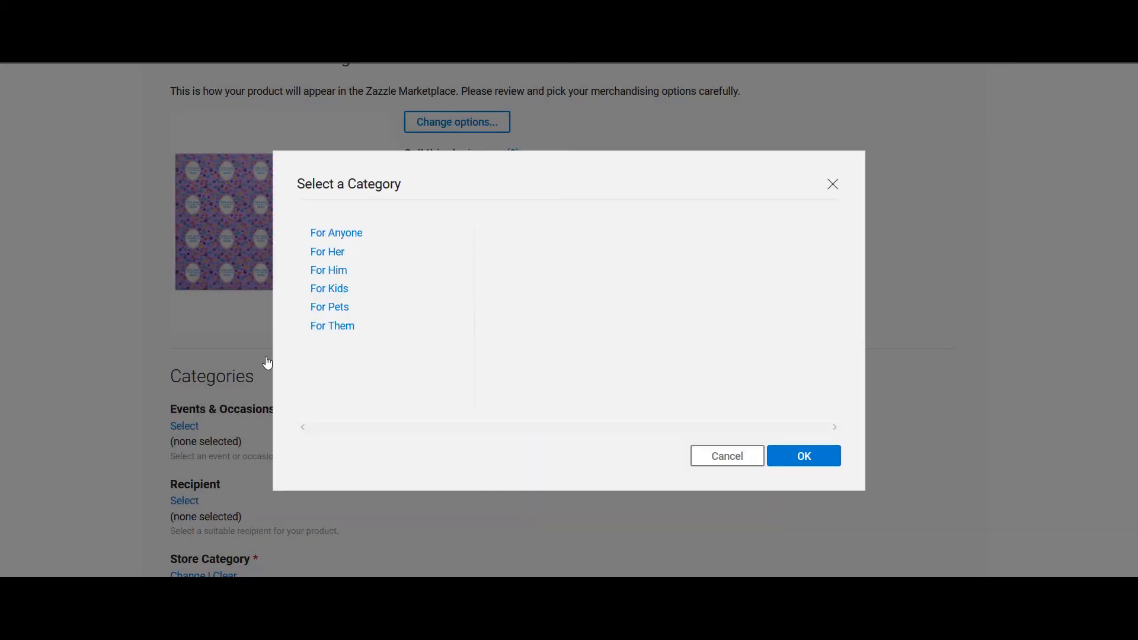
pyautogui.click(348, 236)
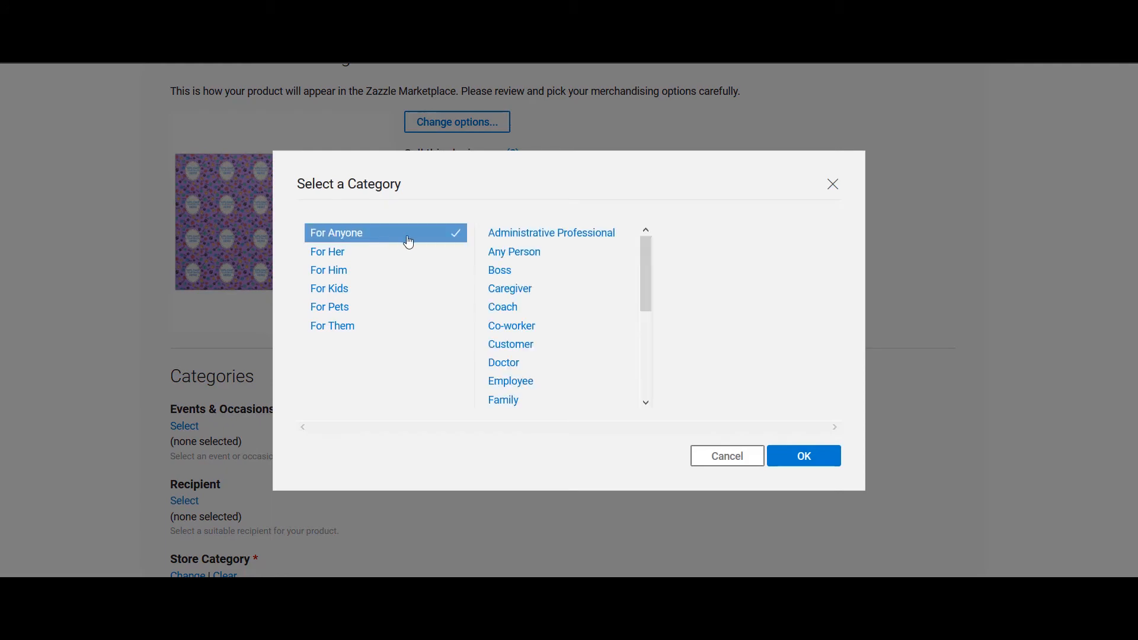
pyautogui.scroll(-1, 550, 311)
pyautogui.scroll(-1, 550, 310)
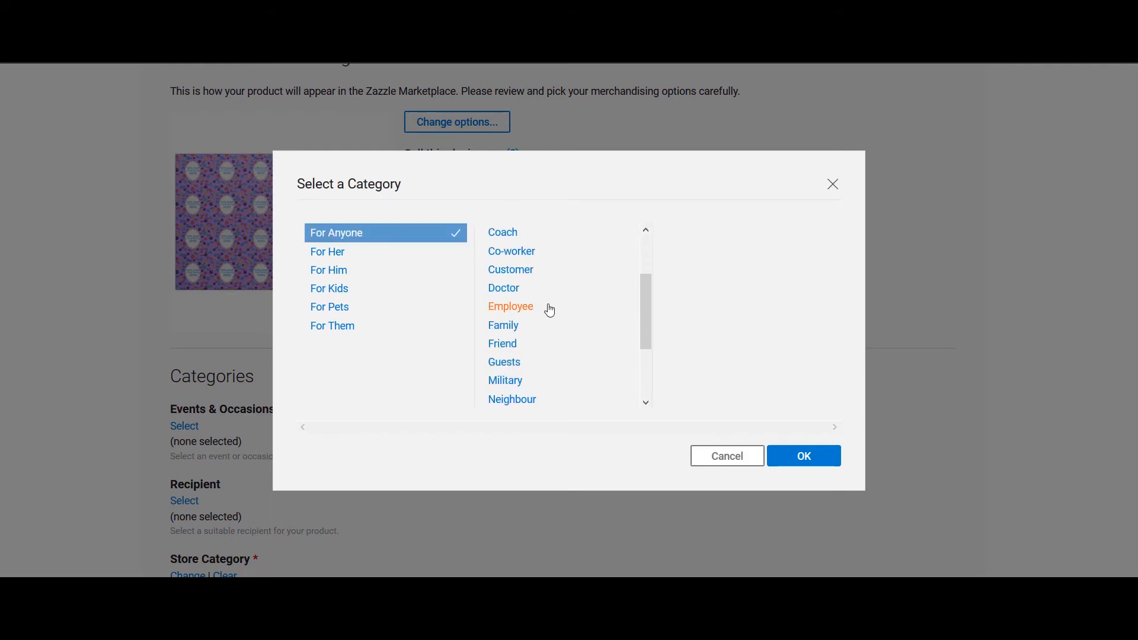
pyautogui.scroll(-2, 550, 310)
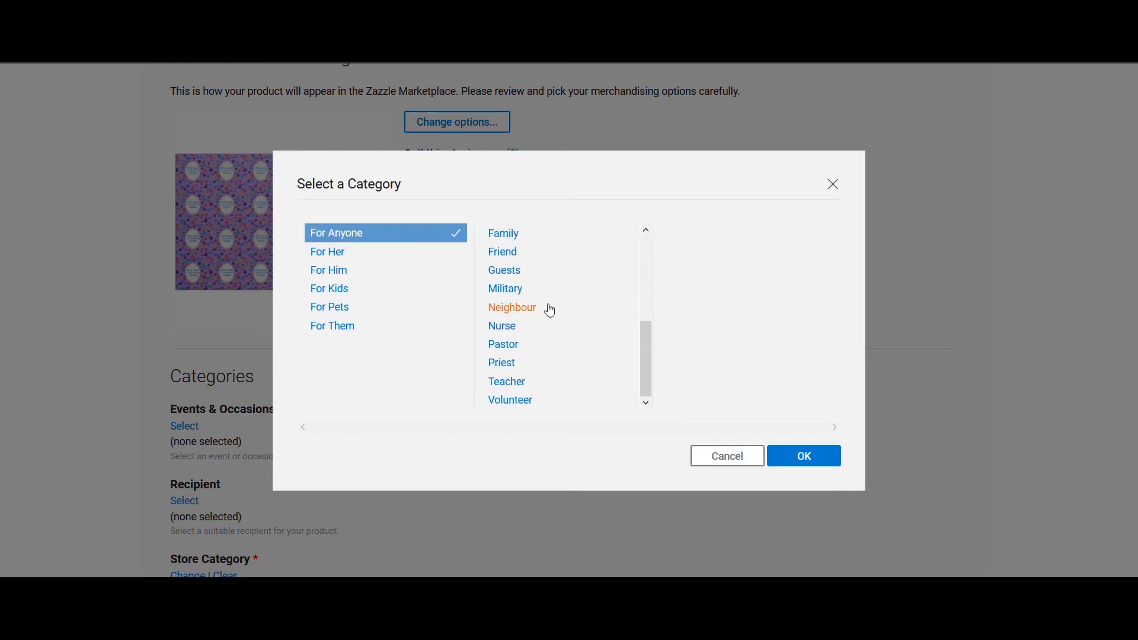
pyautogui.scroll(2, 548, 377)
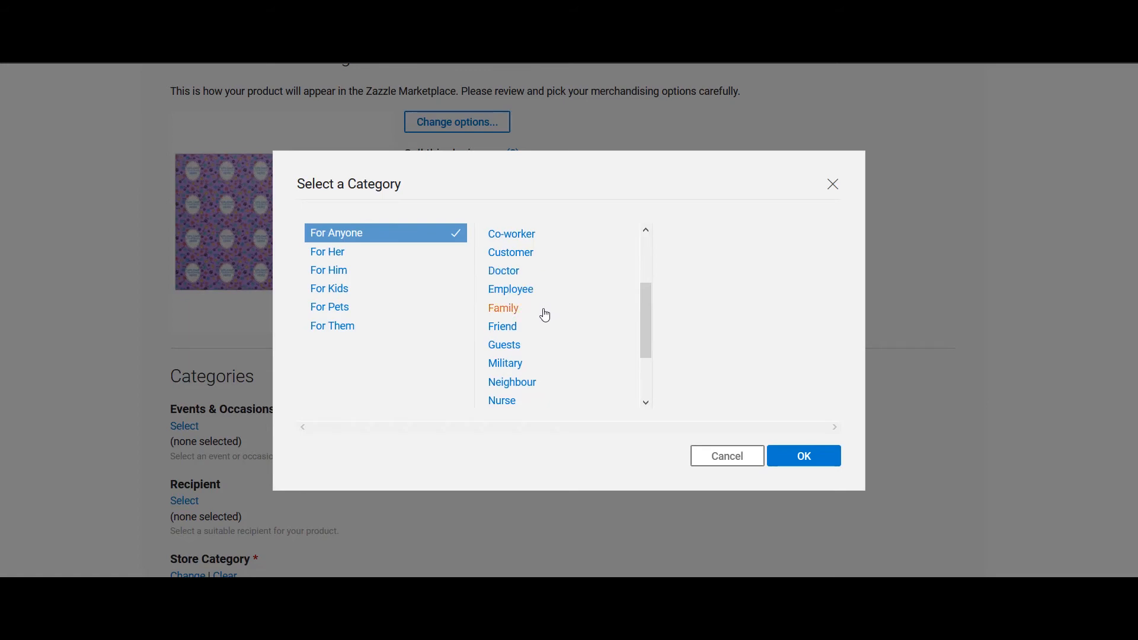
pyautogui.scroll(-2, 547, 339)
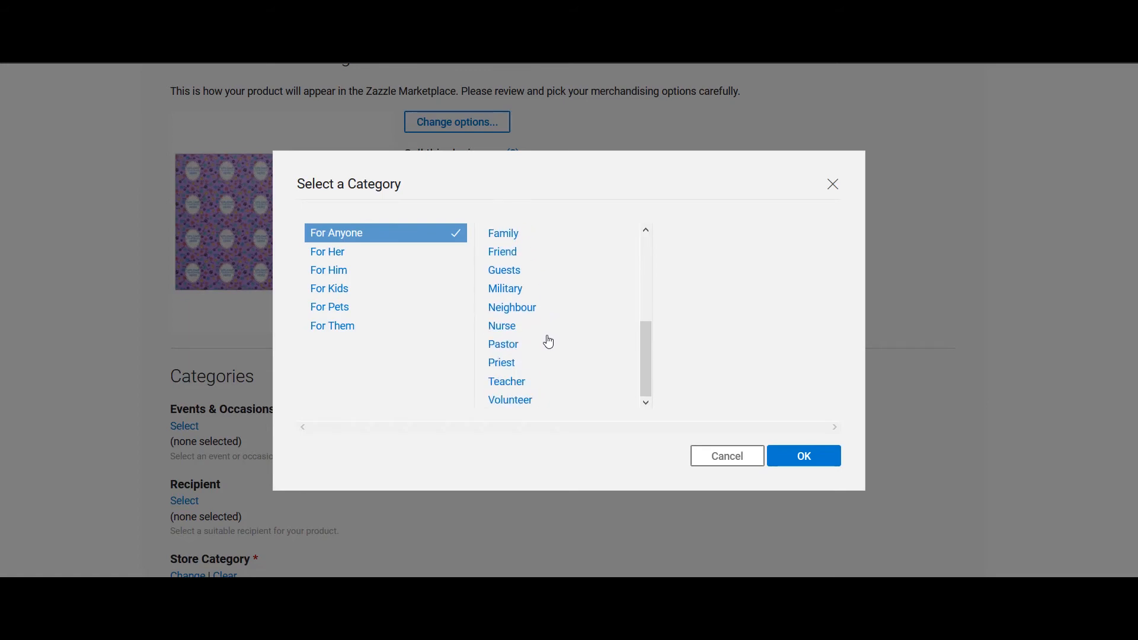
pyautogui.scroll(5, 551, 358)
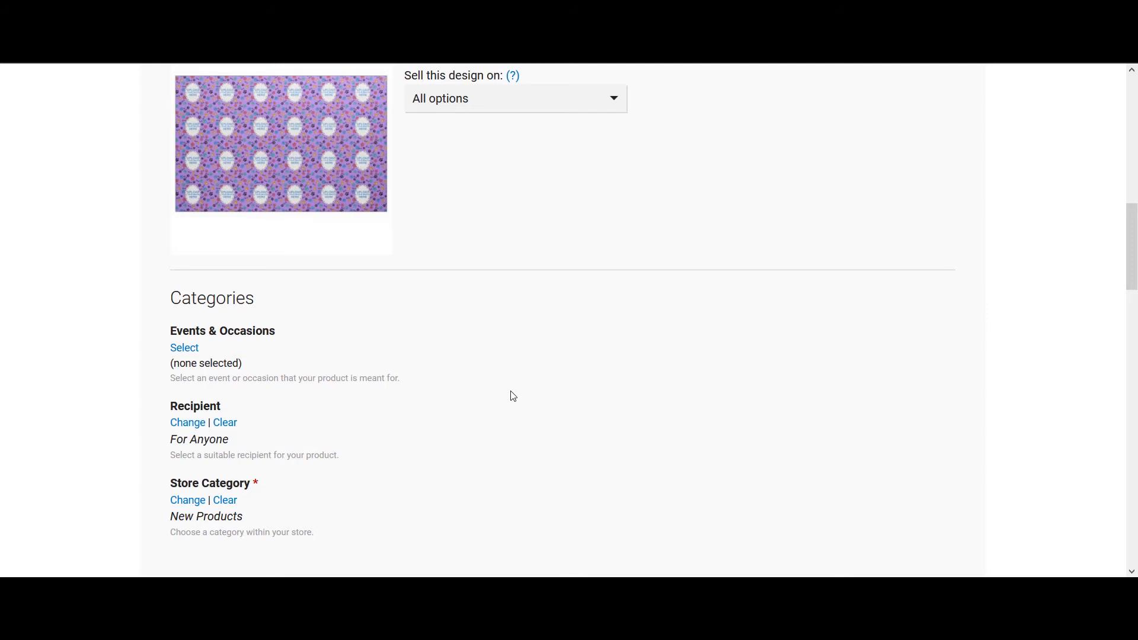
# - Add the tags dog, pawprint, woof, pet and animal, and set the suitable audience to G
pyautogui.scroll(-5, 330, 261)
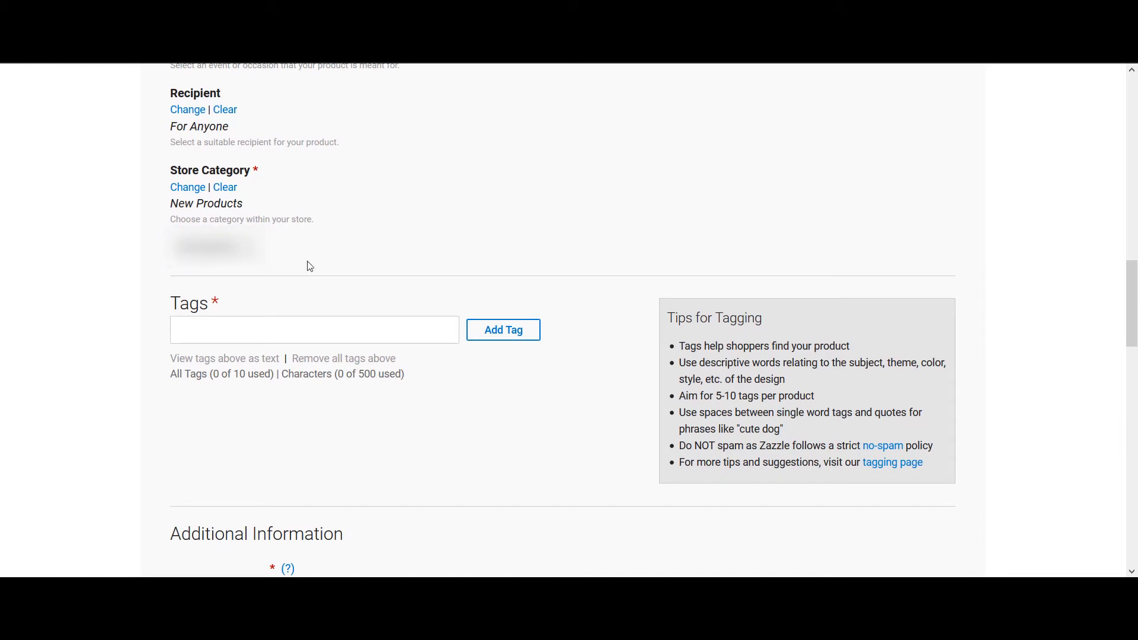
pyautogui.click(294, 322)
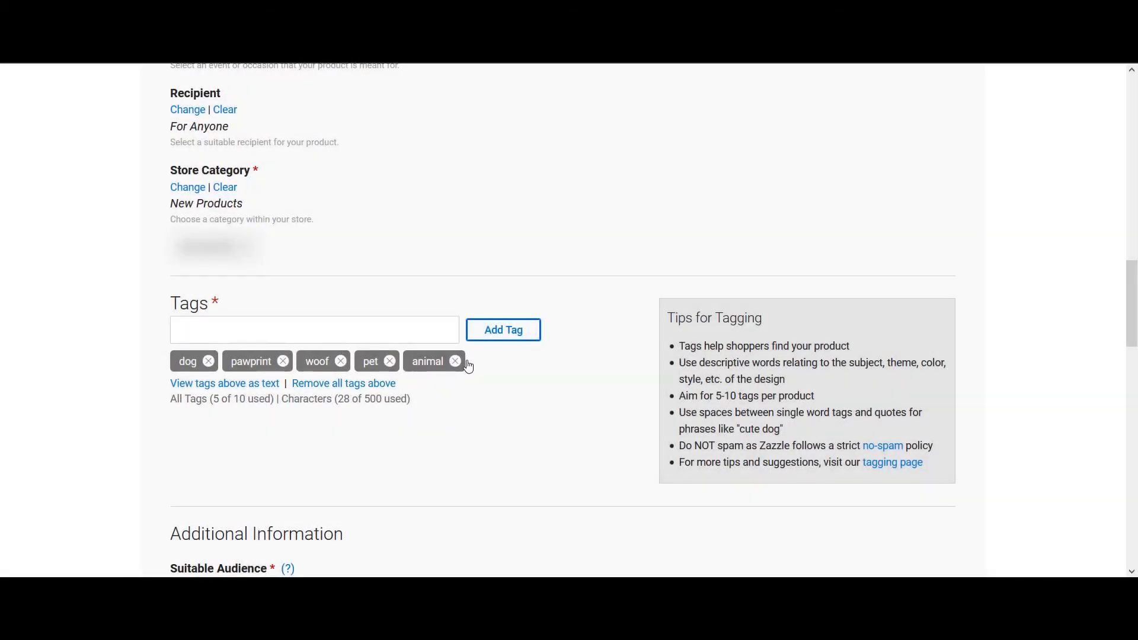
pyautogui.click(184, 369)
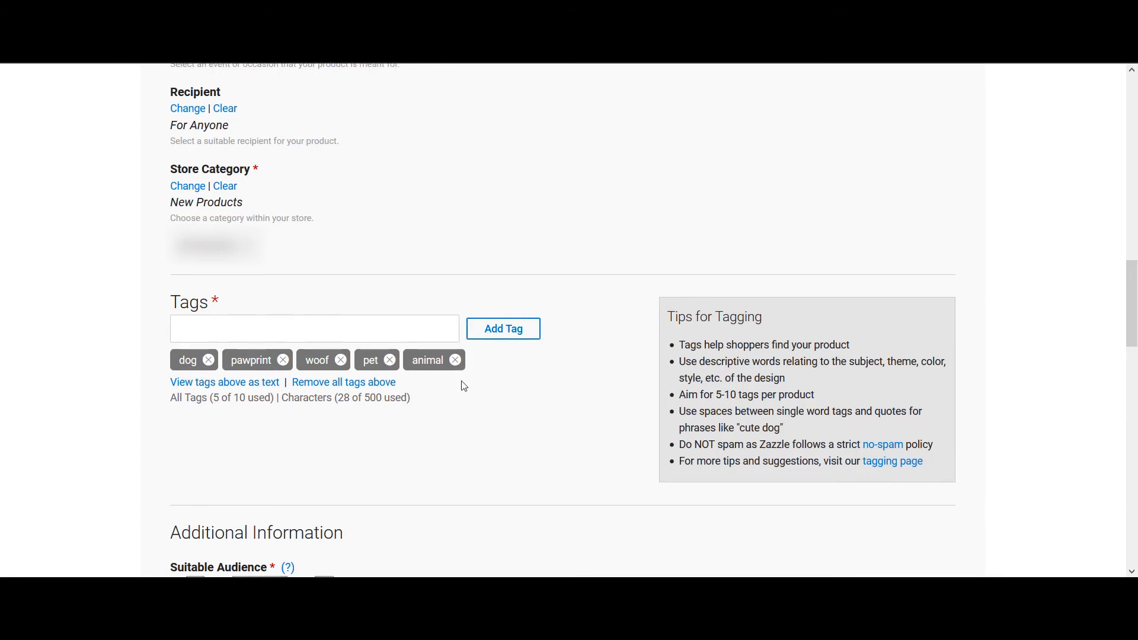
pyautogui.scroll(-3, 462, 386)
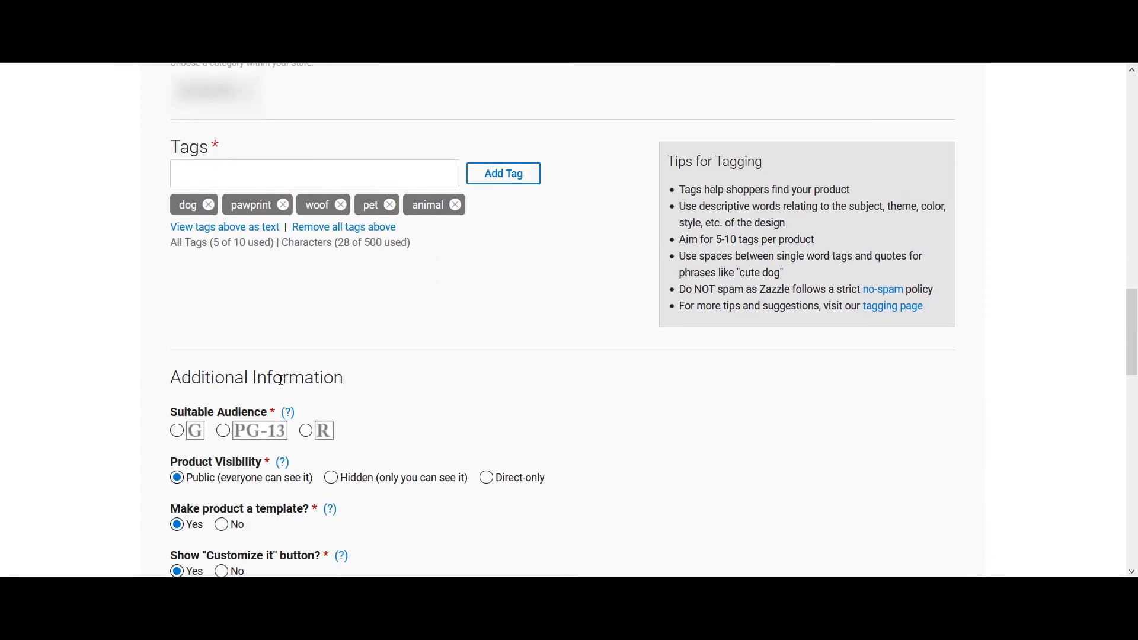
pyautogui.click(177, 432)
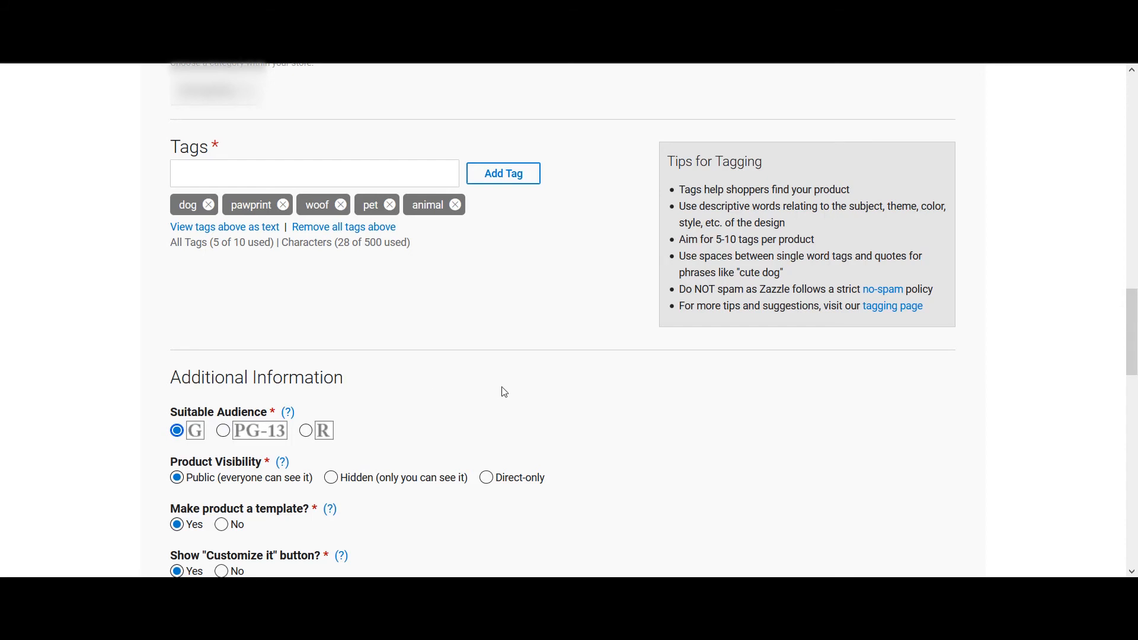
# - Accept the publishing rights statement and User Agreement, and post the product with its default visibility, template and royalty settings
pyautogui.scroll(-3, 498, 390)
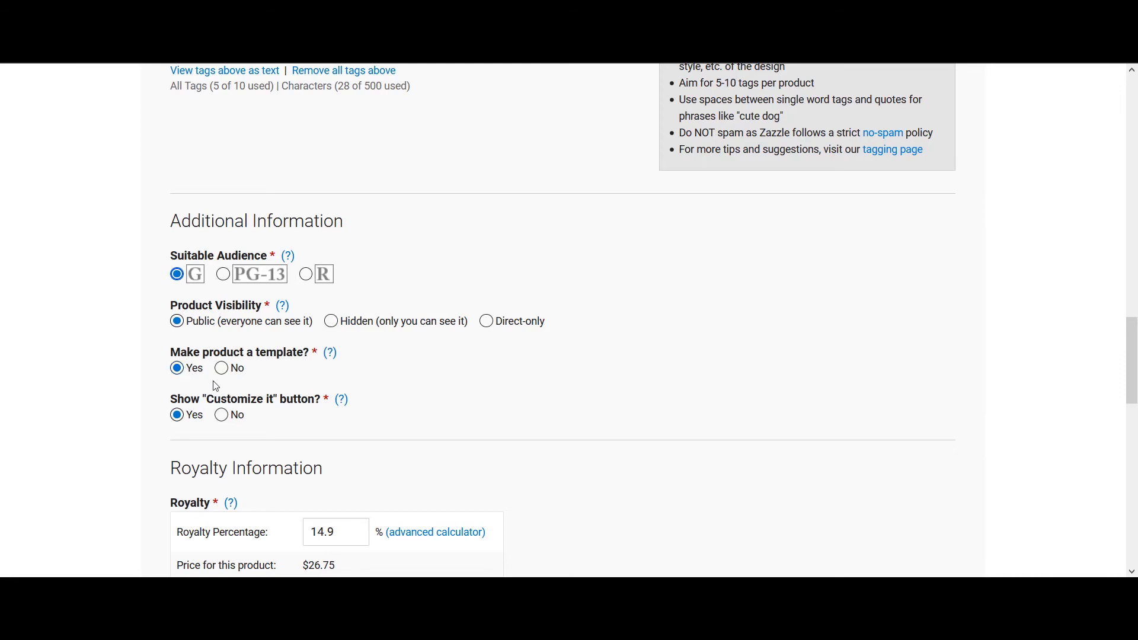
pyautogui.scroll(-1, 216, 386)
pyautogui.scroll(-2, 341, 295)
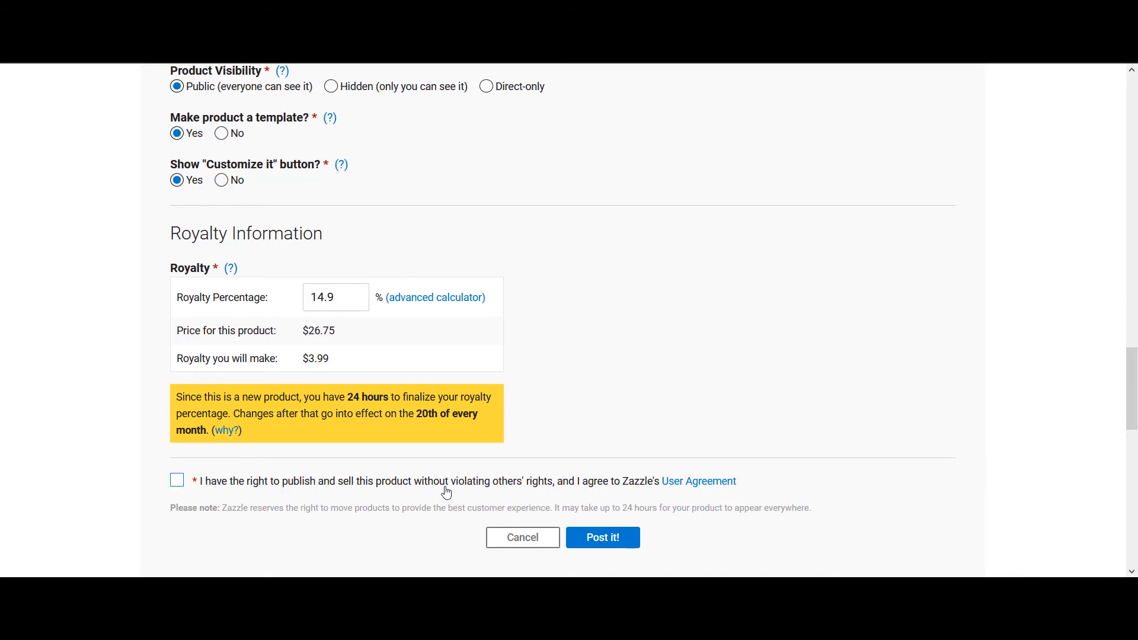
pyautogui.click(183, 484)
pyautogui.click(602, 538)
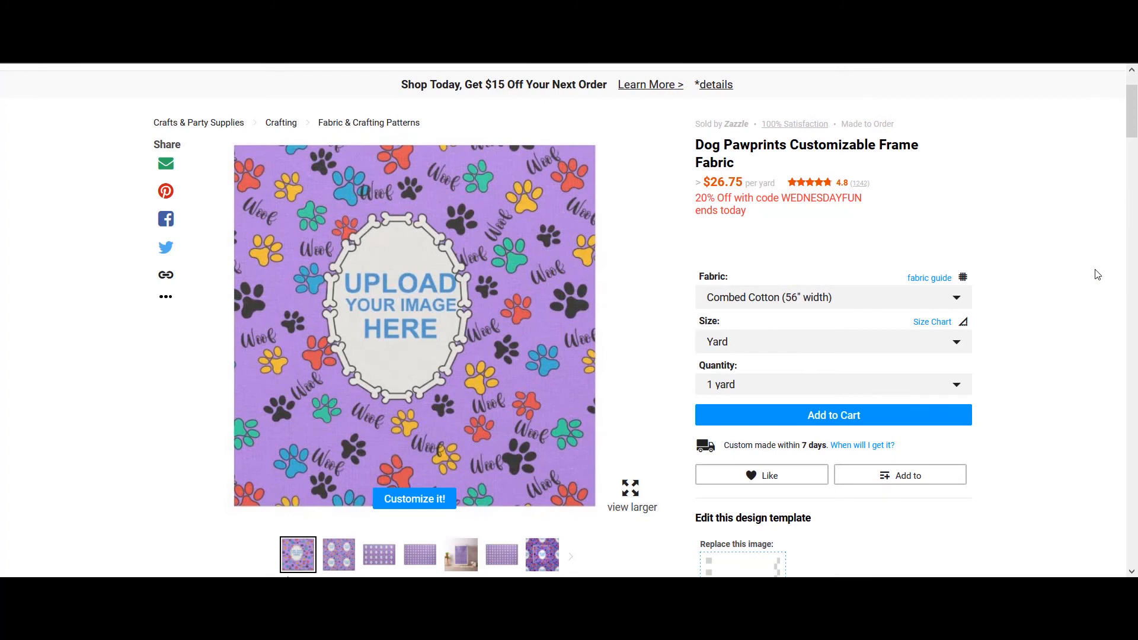
# - On the posted product page, replace the template image with the black pug photo on yellow and check it in the Swatch preview
pyautogui.moveTo(371, 562)
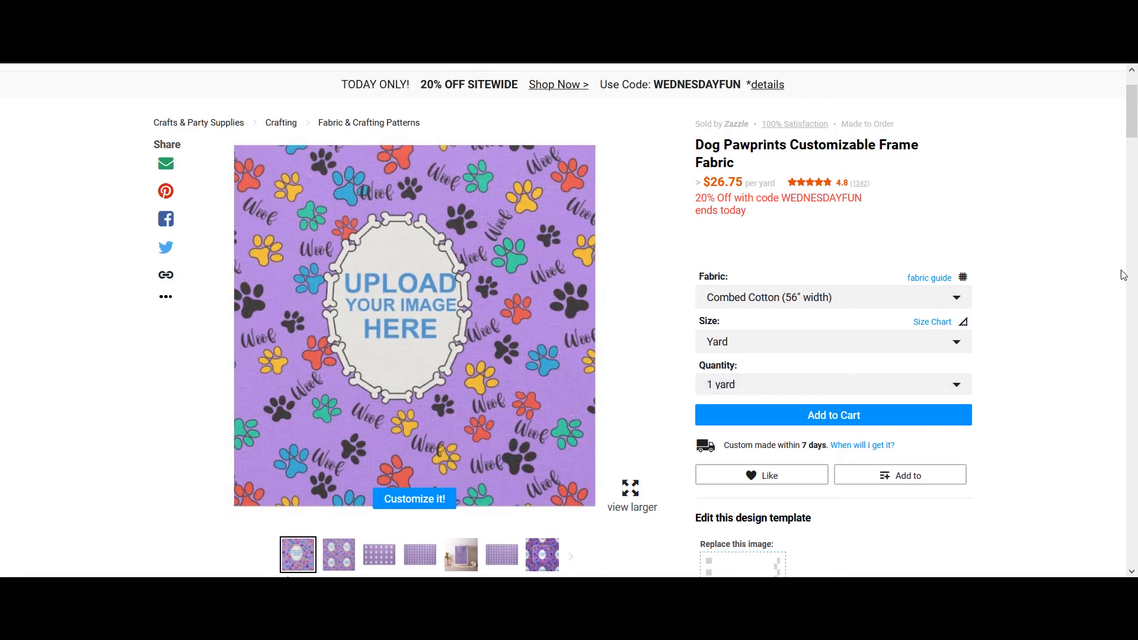
pyautogui.scroll(-3, 1101, 268)
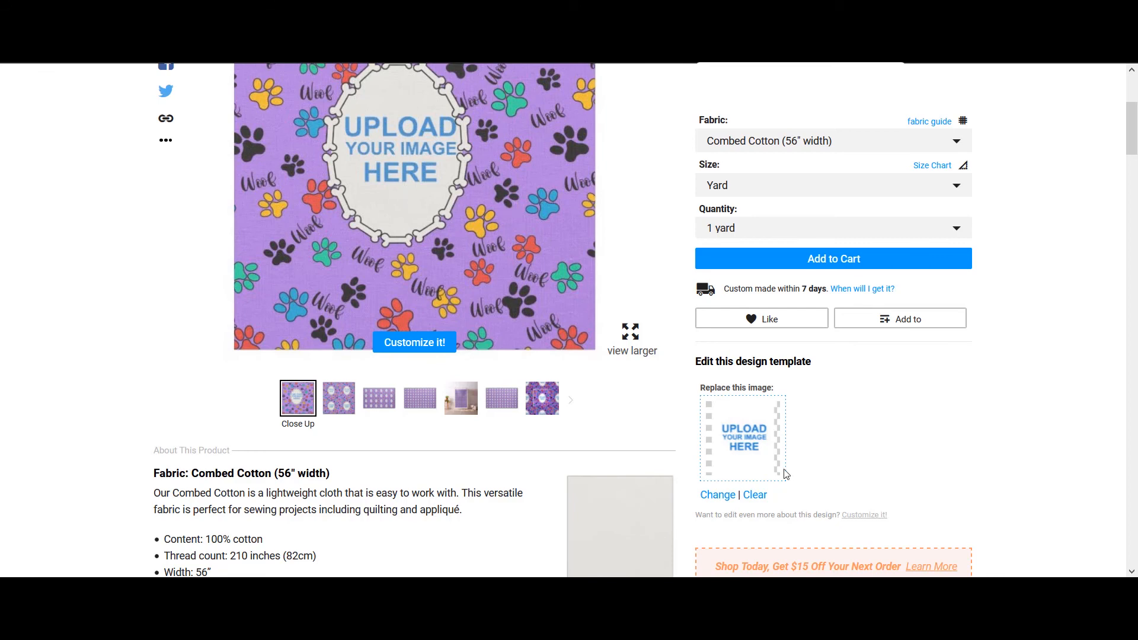
pyautogui.click(723, 499)
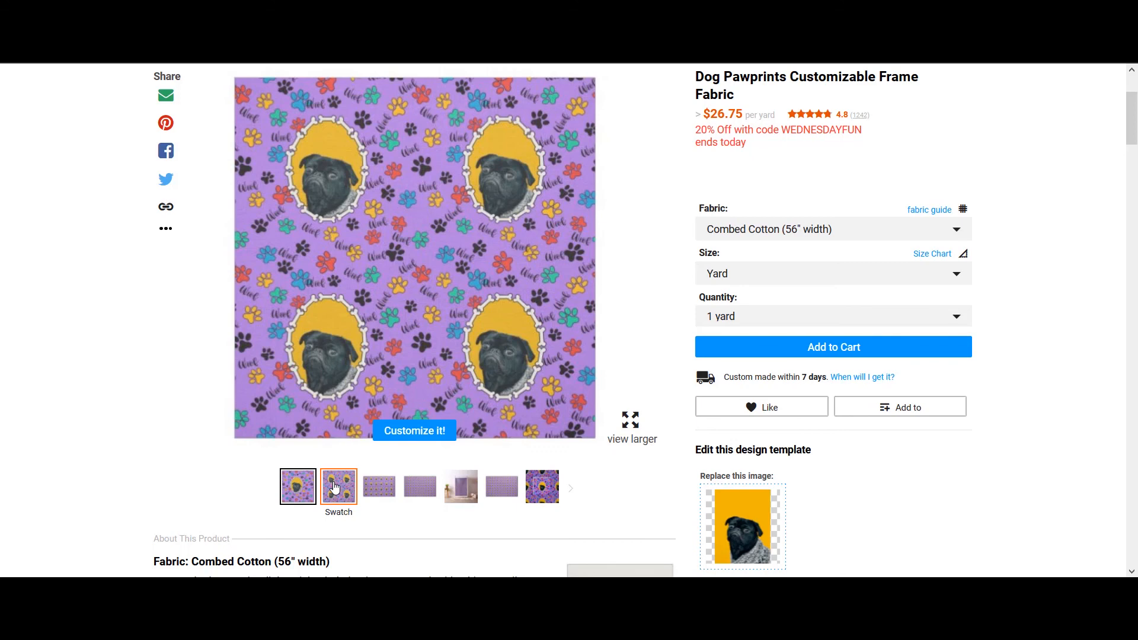
pyautogui.click(334, 487)
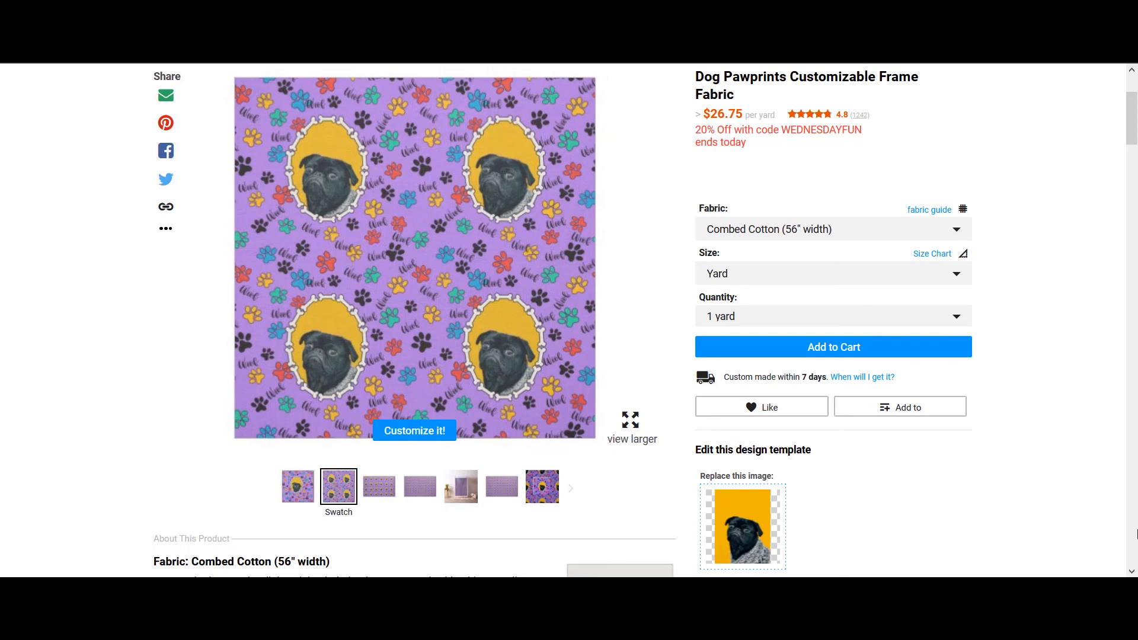